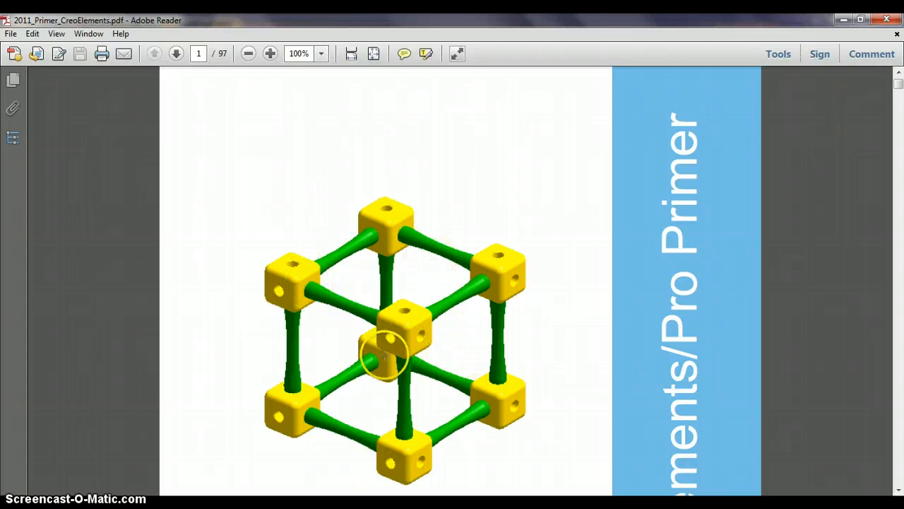
Step: Skim the primer's contents list and examine Module 2's description of the Creo Elements/Pro interface areas
scroll(431, 325, "down", 15)
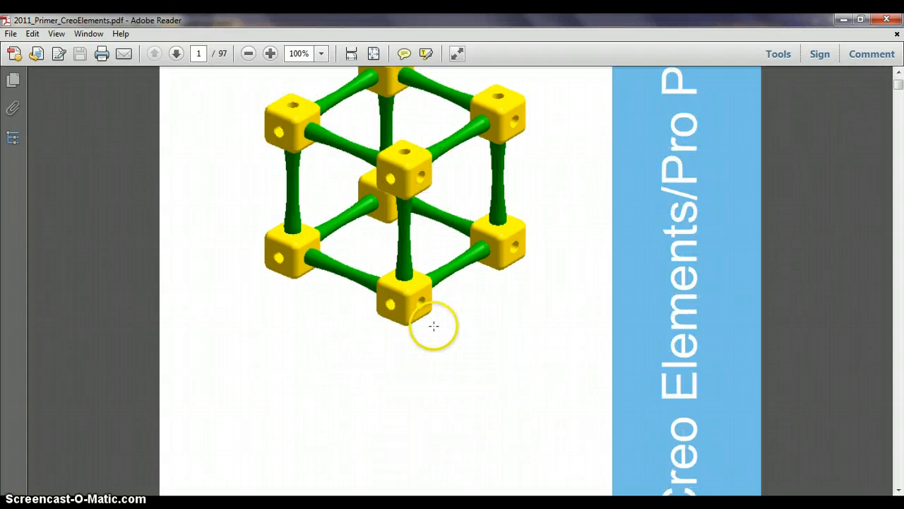
scroll(436, 327, "down", 20)
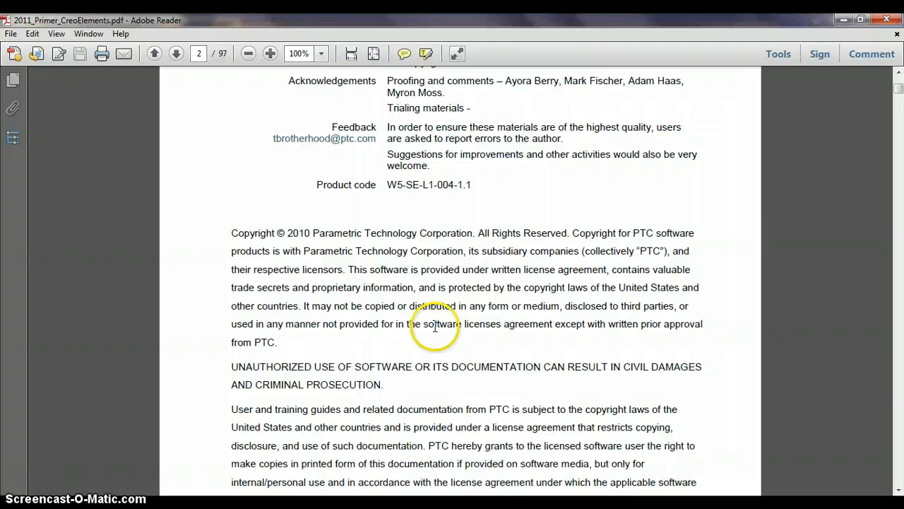
scroll(436, 326, "down", 20)
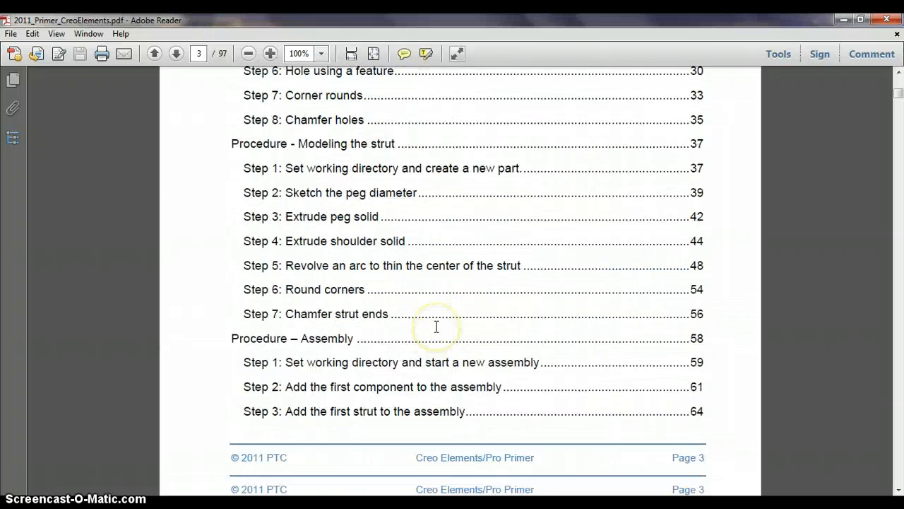
scroll(436, 333, "down", 20)
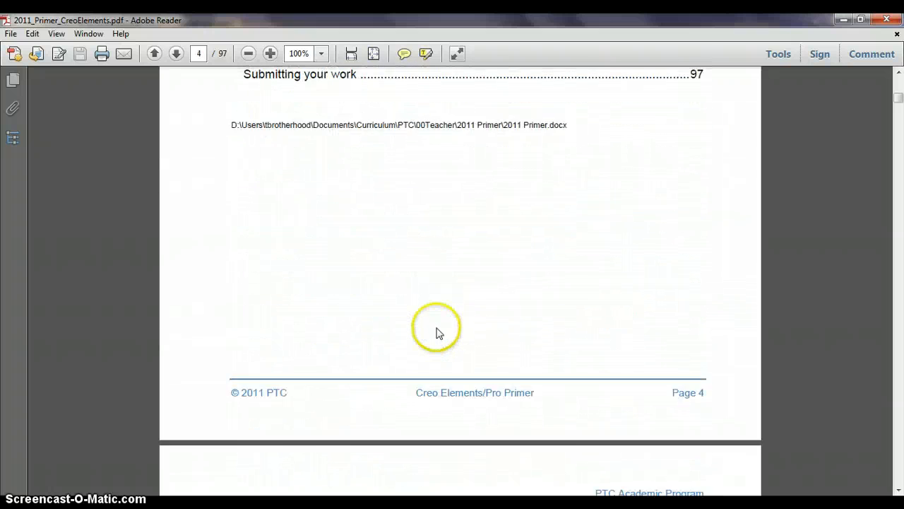
scroll(436, 332, "down", 20)
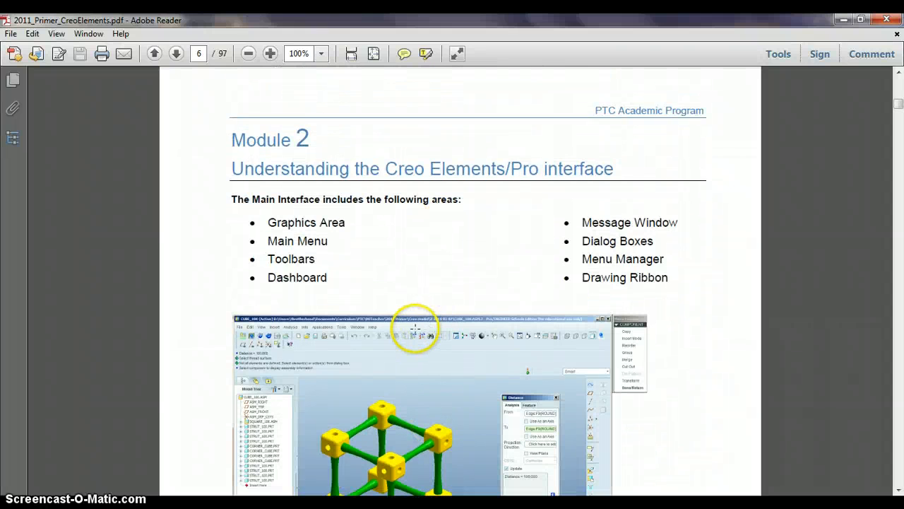
scroll(411, 327, "down", 2)
scroll(315, 296, "down", 16)
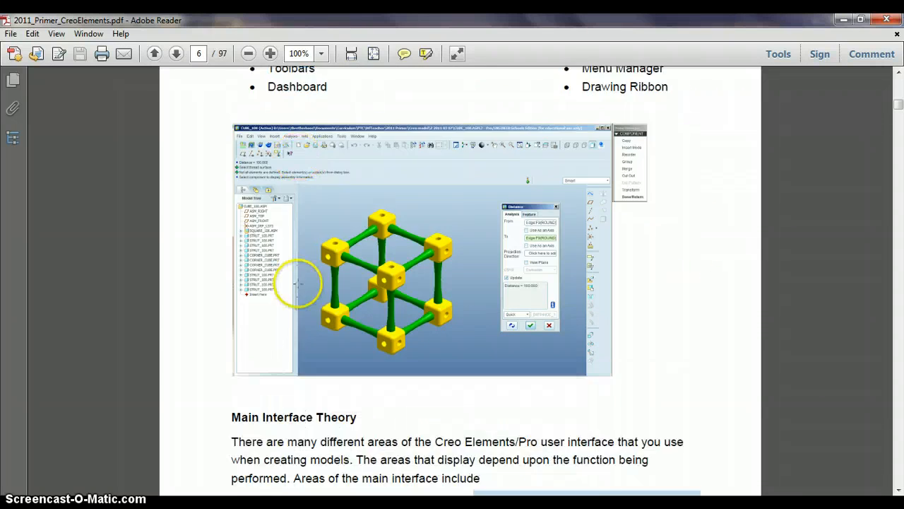
scroll(298, 289, "down", 7)
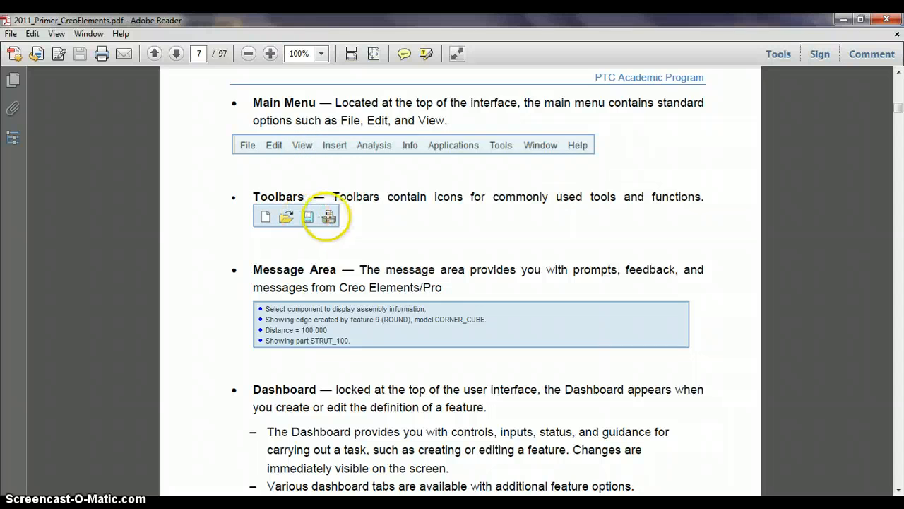
scroll(315, 247, "down", 3)
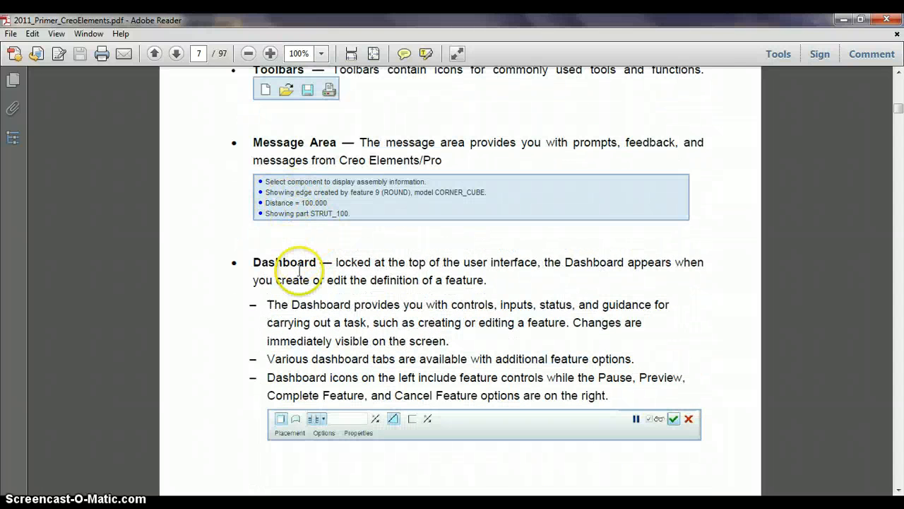
scroll(318, 417, "down", 2)
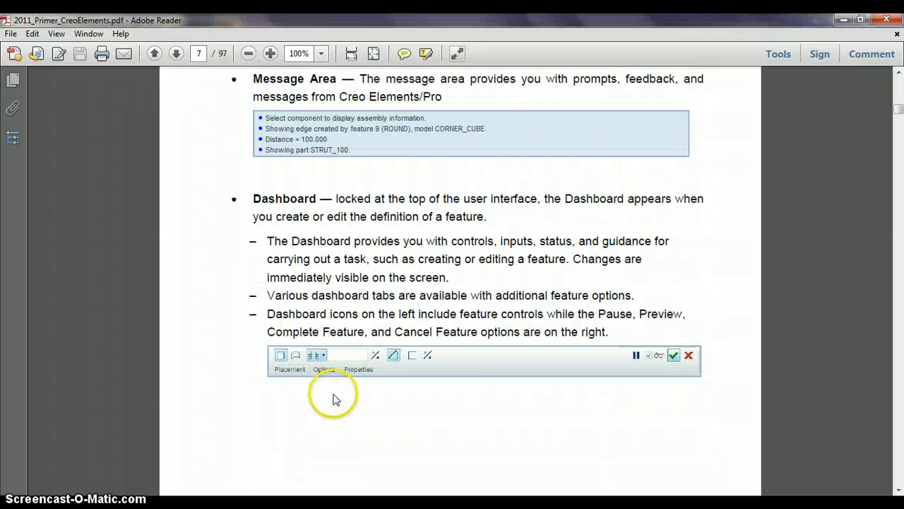
scroll(329, 396, "down", 7)
scroll(330, 396, "down", 5)
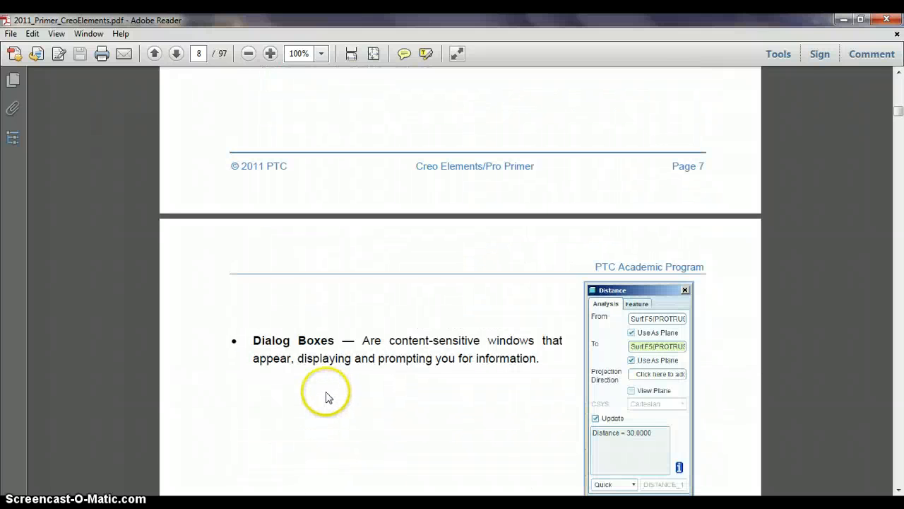
scroll(321, 394, "down", 5)
scroll(324, 392, "down", 15)
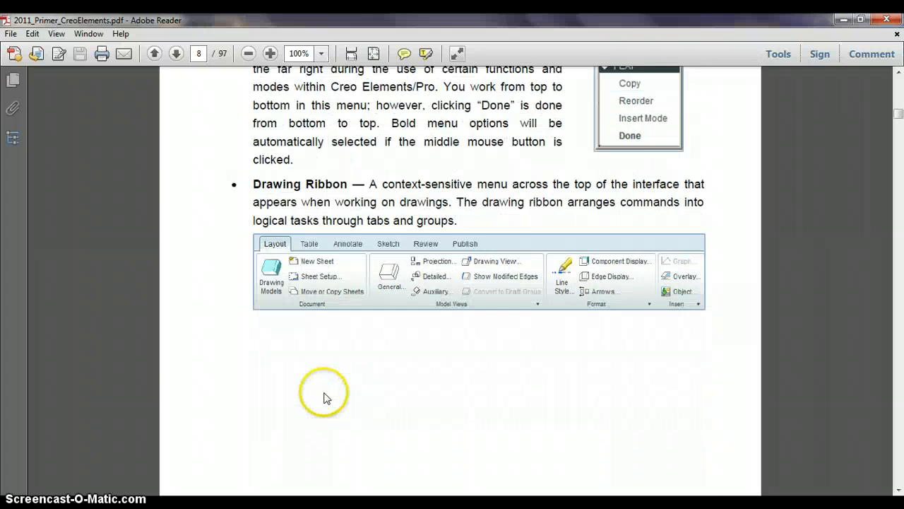
Step: Review the primer's working directory and file opening pages, the cube corner scenario, and Step 1 on creating a new part
scroll(324, 392, "down", 20)
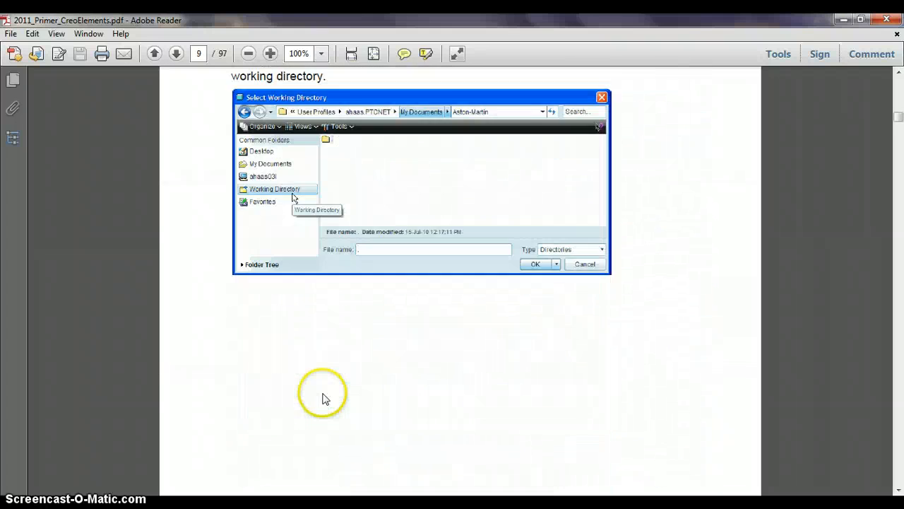
scroll(321, 394, "down", 20)
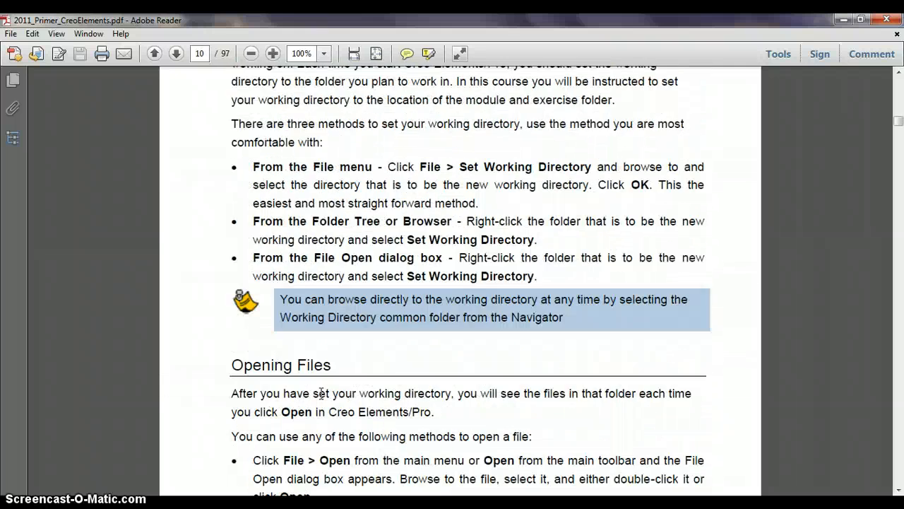
scroll(321, 393, "down", 20)
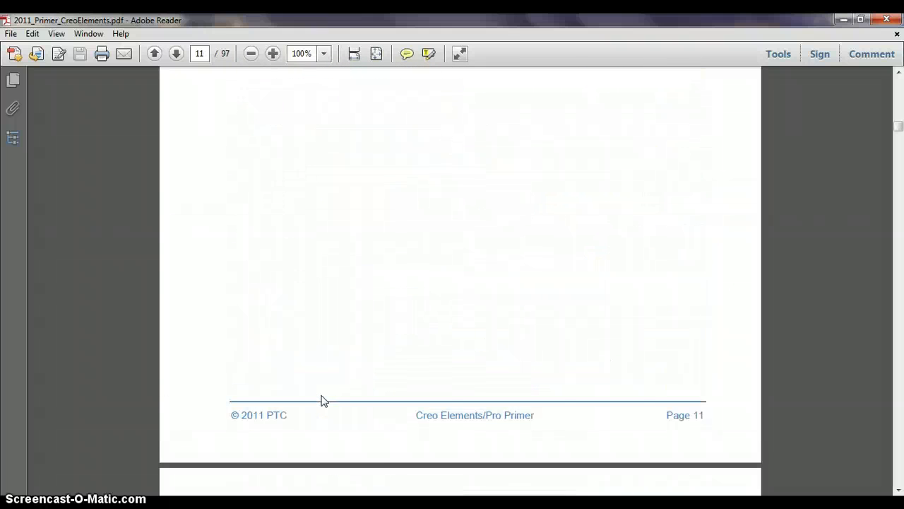
scroll(321, 400, "down", 20)
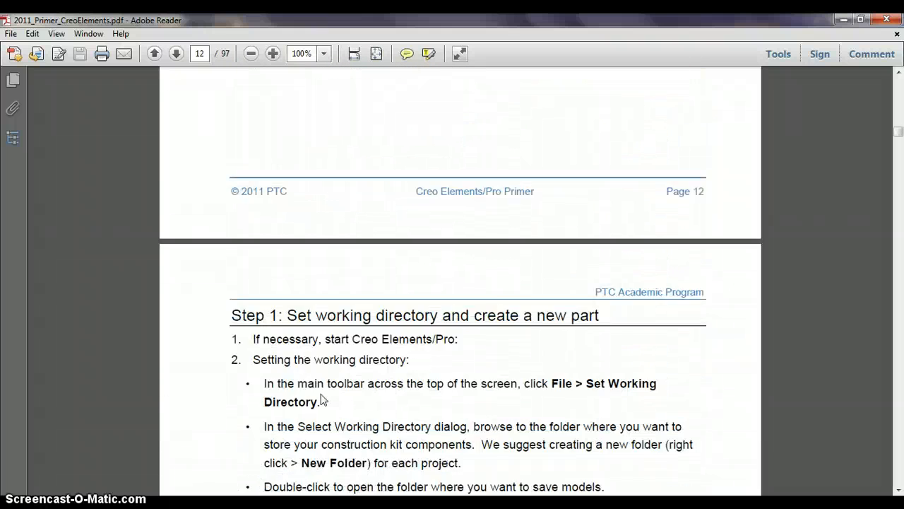
scroll(321, 399, "up", 10)
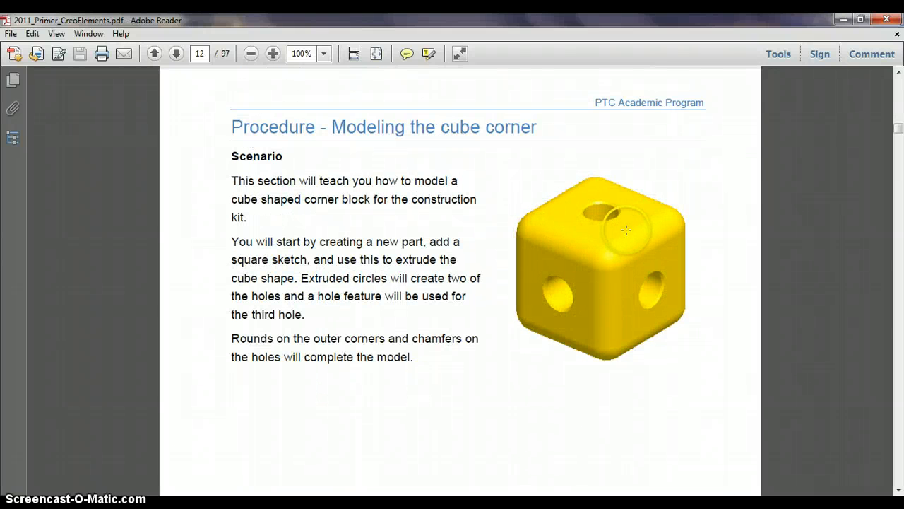
scroll(561, 273, "down", 10)
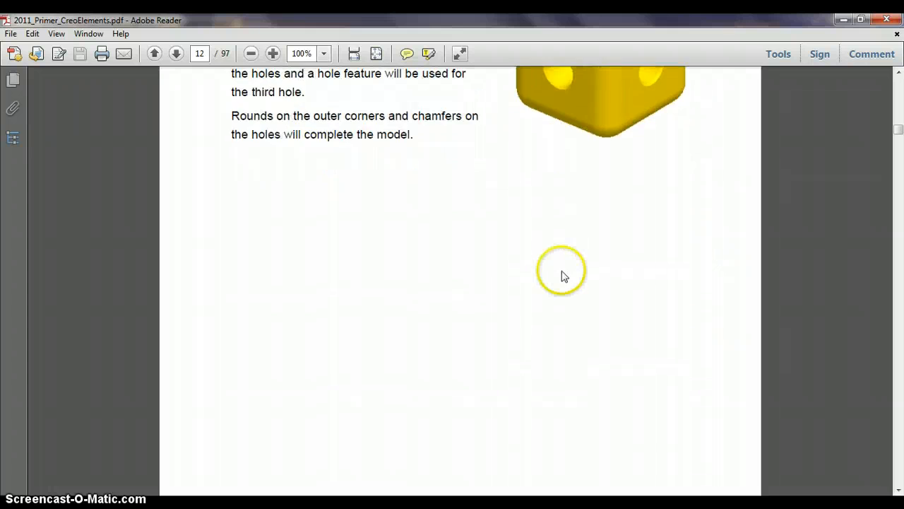
scroll(563, 276, "down", 9)
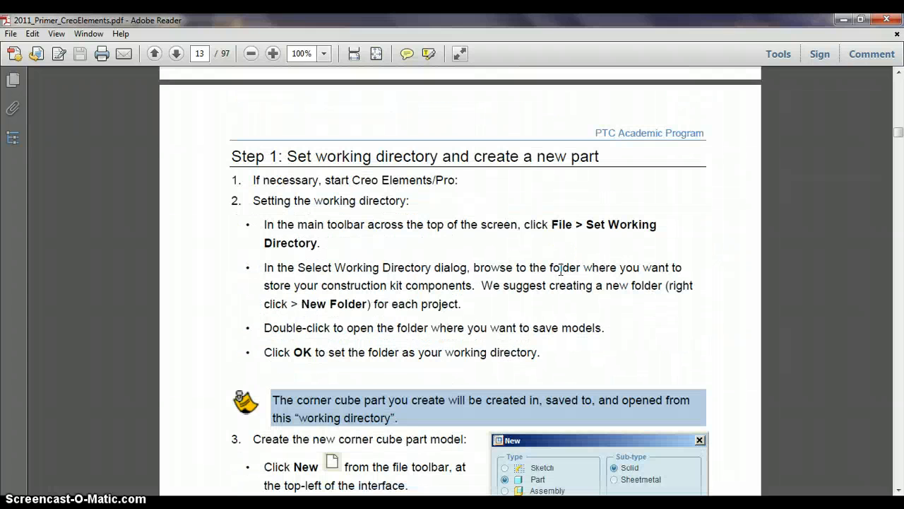
scroll(561, 270, "down", 1)
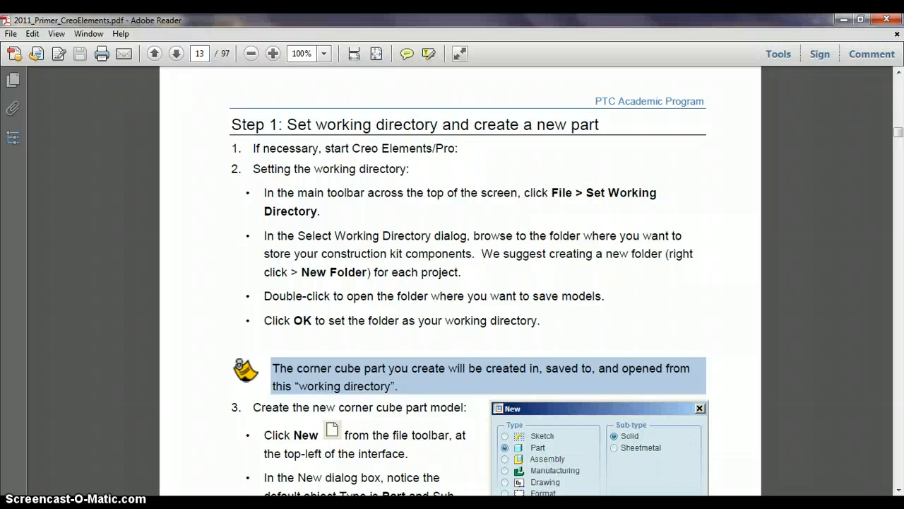
Step: Switch to Creo Elements/Pro, start setting the working directory, and browse to the computer's network H: drive
left_click(265, 505)
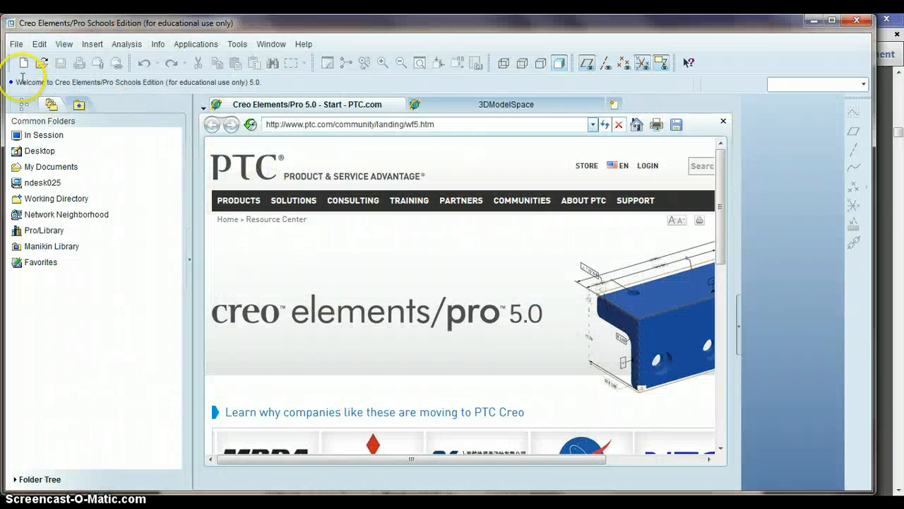
left_click(15, 44)
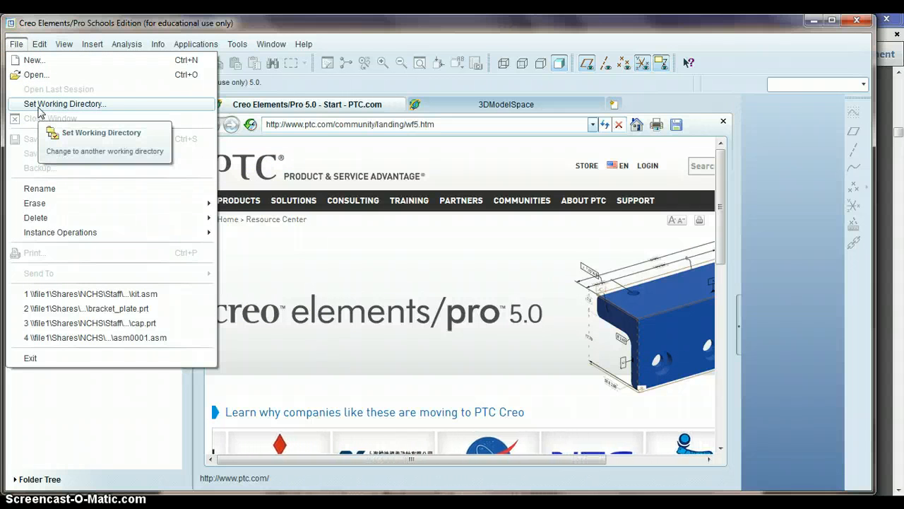
left_click(40, 106)
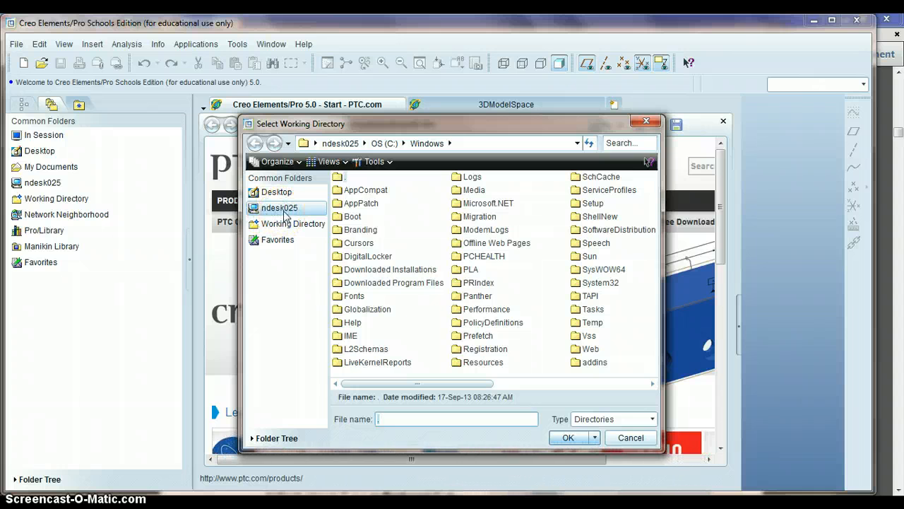
left_click(267, 208)
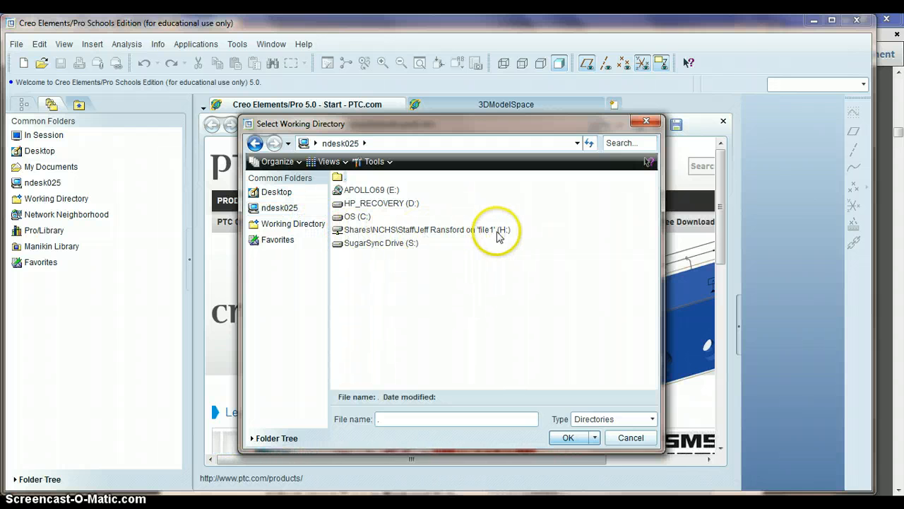
left_click(426, 230)
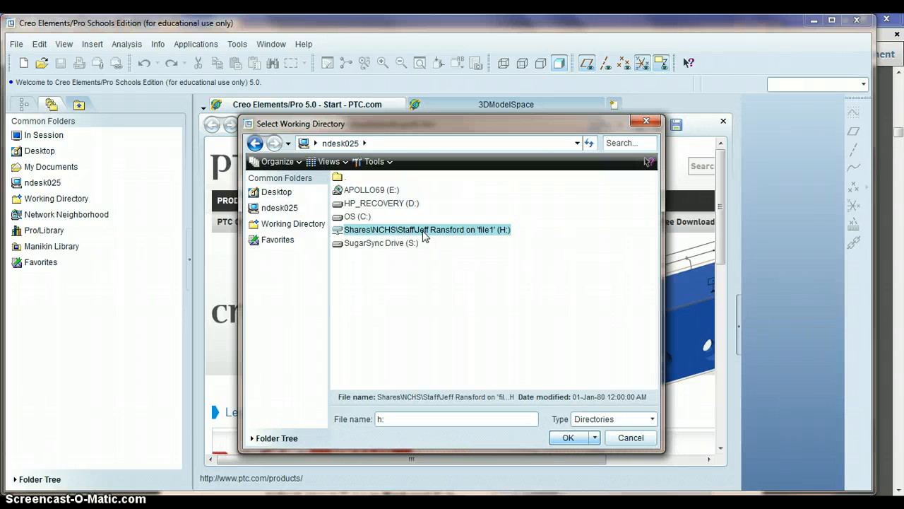
double_click(425, 233)
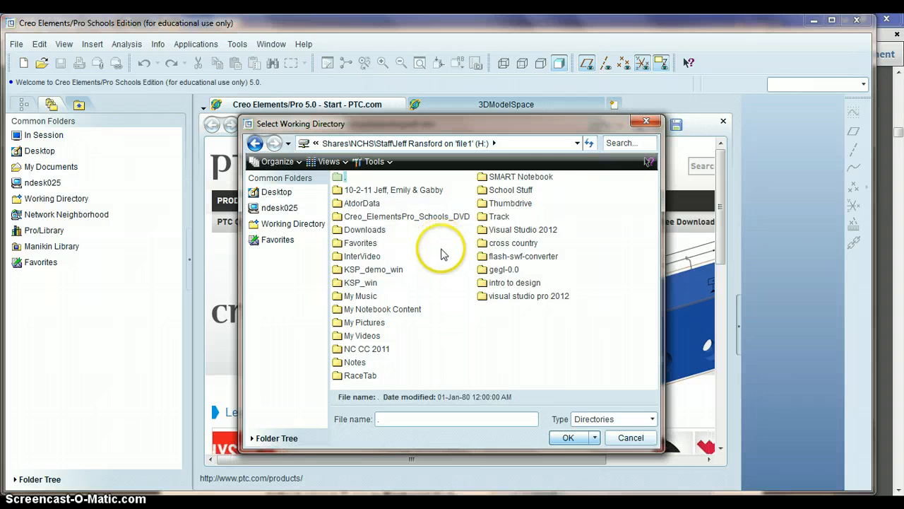
Step: Try to create a folder named creo on the H: drive, and cancel the working directory selection
right_click(446, 284)
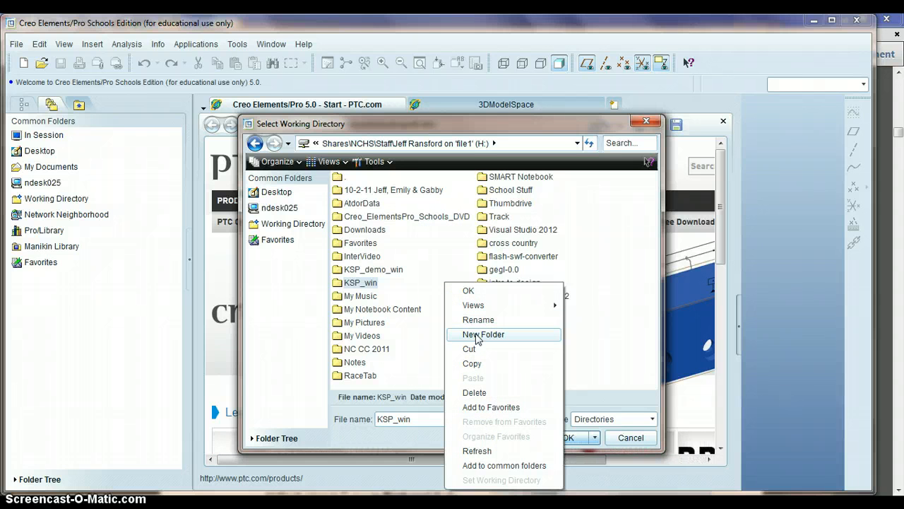
left_click(477, 334)
left_click(444, 302)
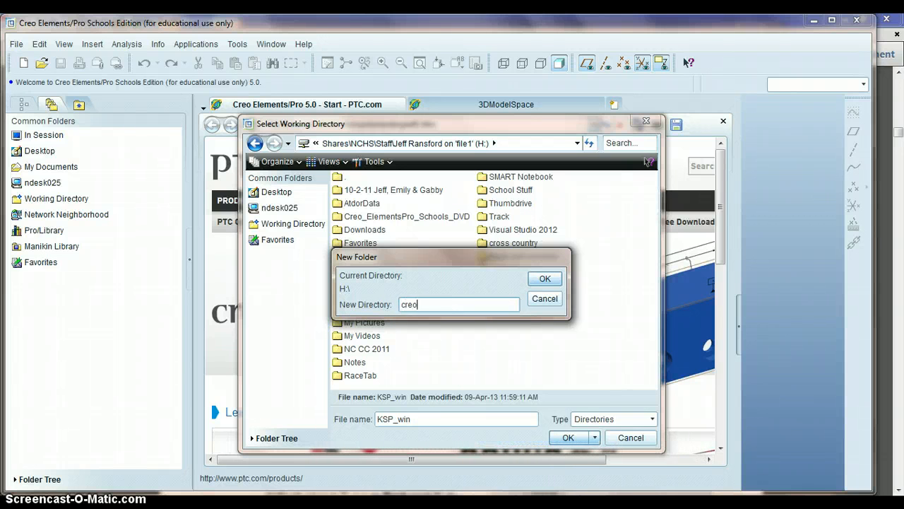
left_click(544, 298)
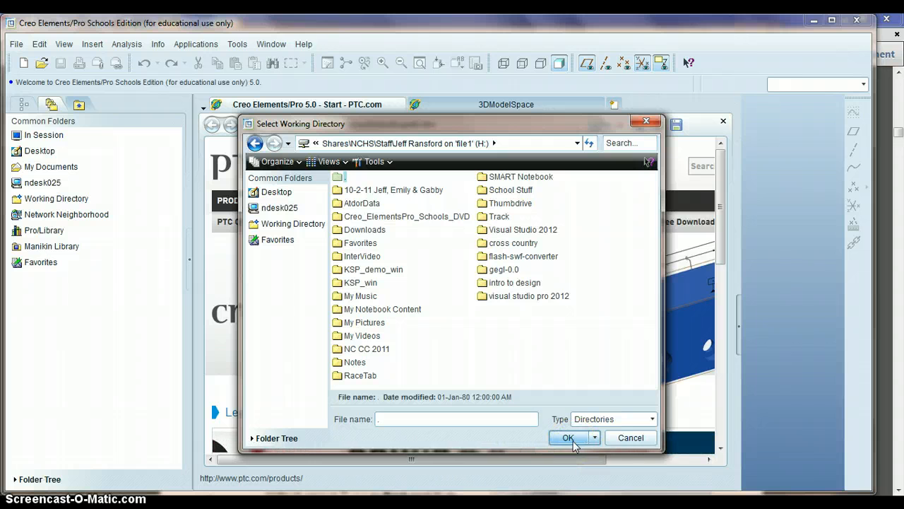
left_click(630, 437)
Step: Create a new solid part named cube using the default template
mouse_move(239, 218)
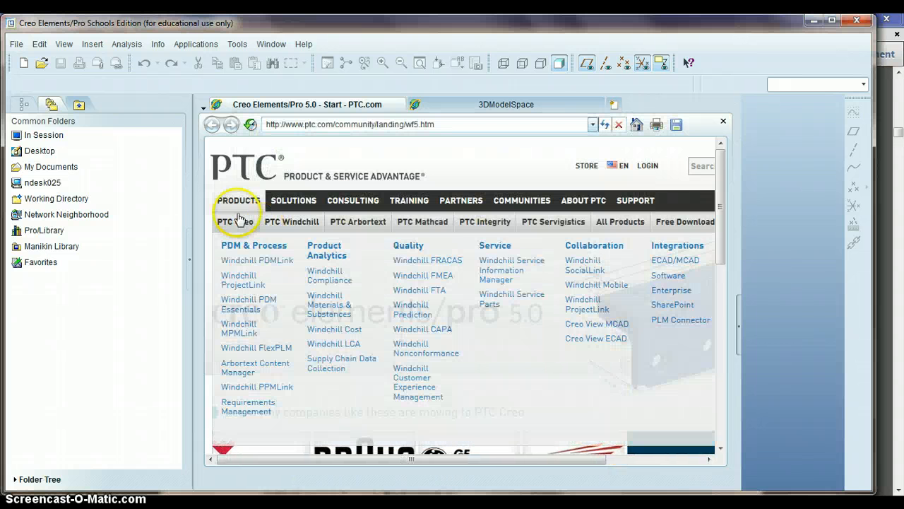
left_click(98, 135)
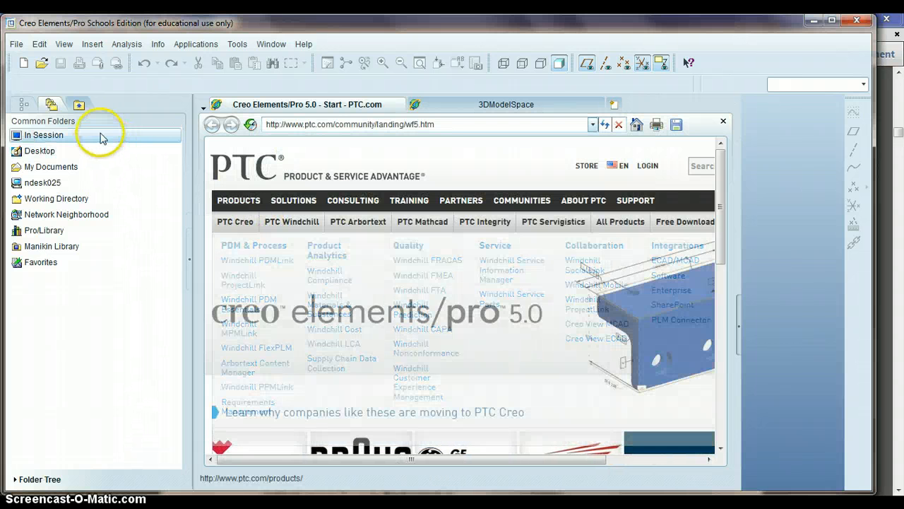
left_click(15, 43)
left_click(27, 60)
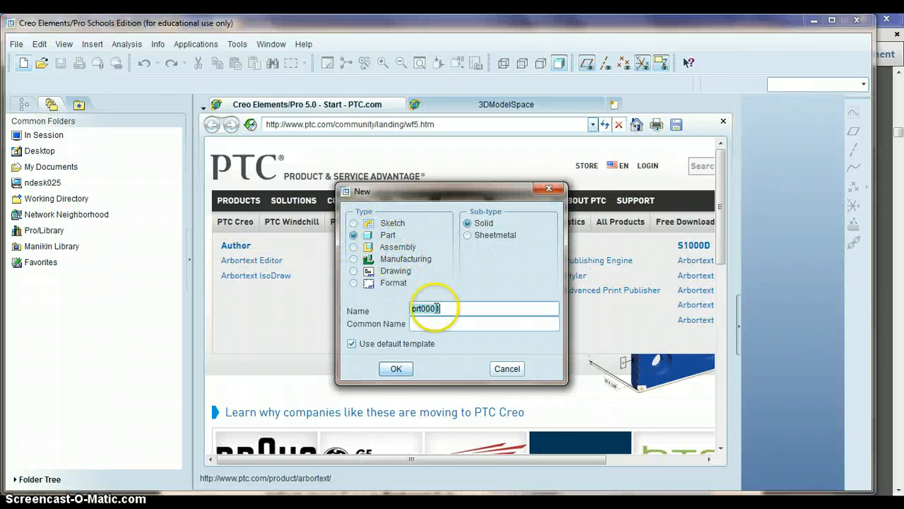
type("cub")
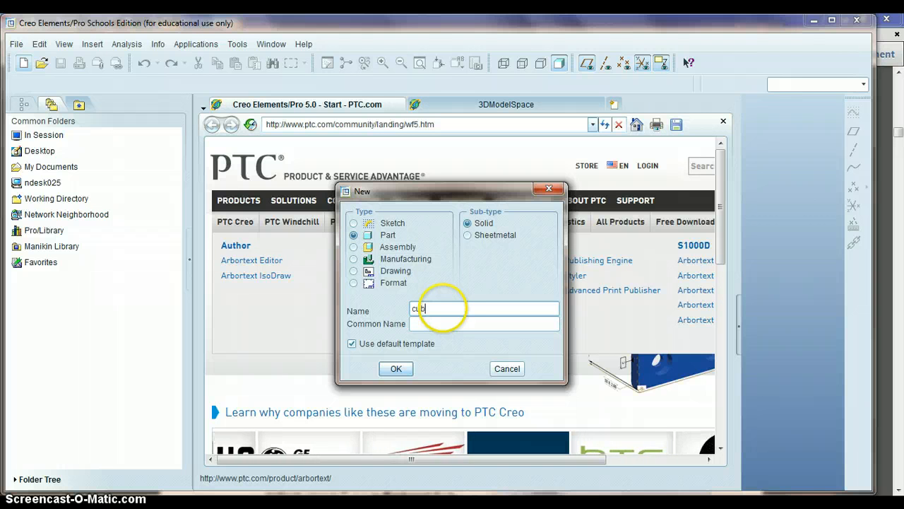
type("e")
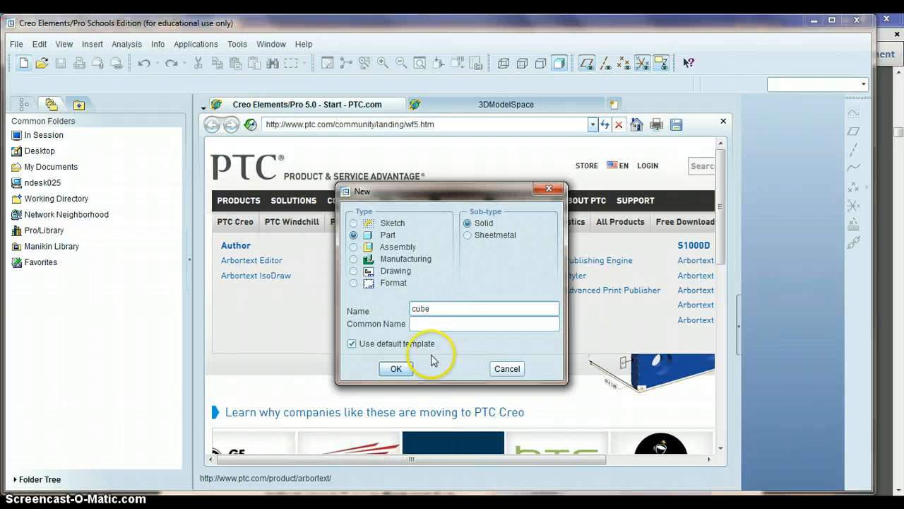
left_click(396, 369)
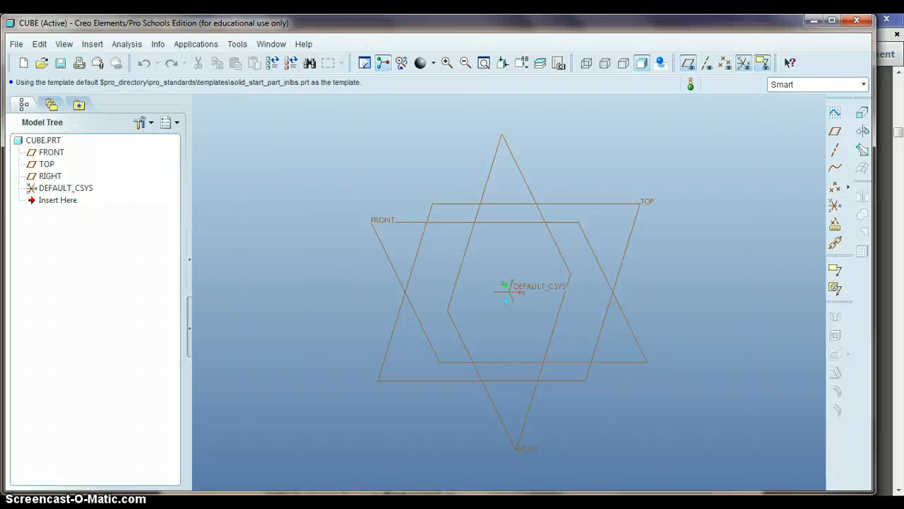
Step: Switch to the primer in Adobe Reader and review its datum display instructions and Step 2 on starting the cube's sketch
left_click(311, 506)
scroll(391, 273, "down", 4)
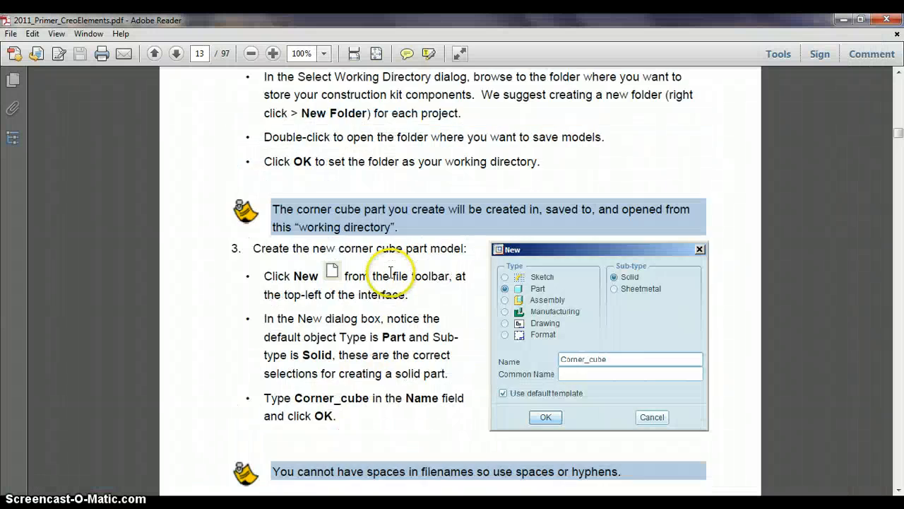
scroll(391, 272, "down", 4)
scroll(389, 283, "down", 12)
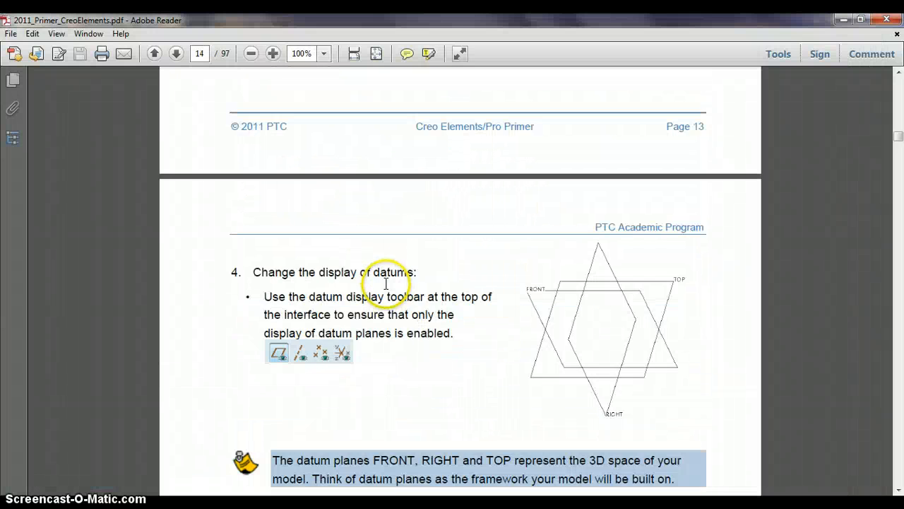
scroll(494, 248, "down", 1)
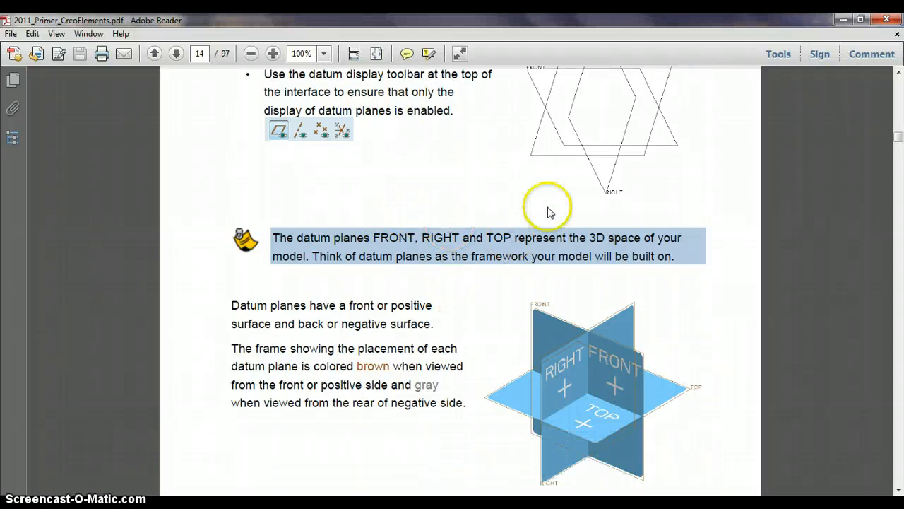
scroll(597, 173, "up", 2)
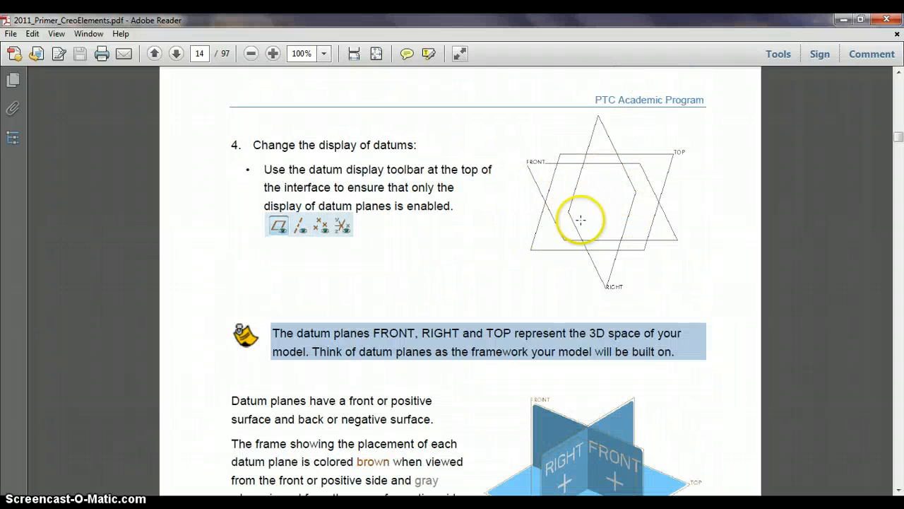
scroll(394, 297, "down", 3)
scroll(392, 300, "down", 15)
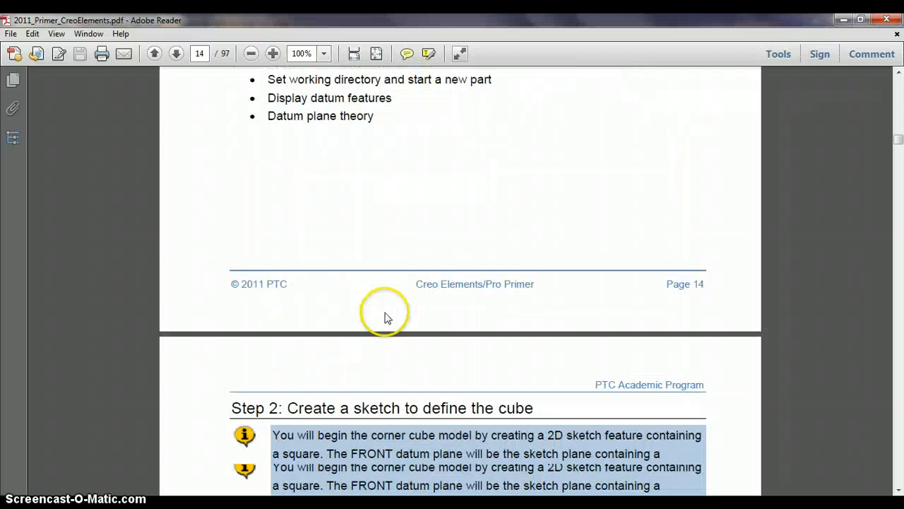
scroll(383, 311, "down", 2)
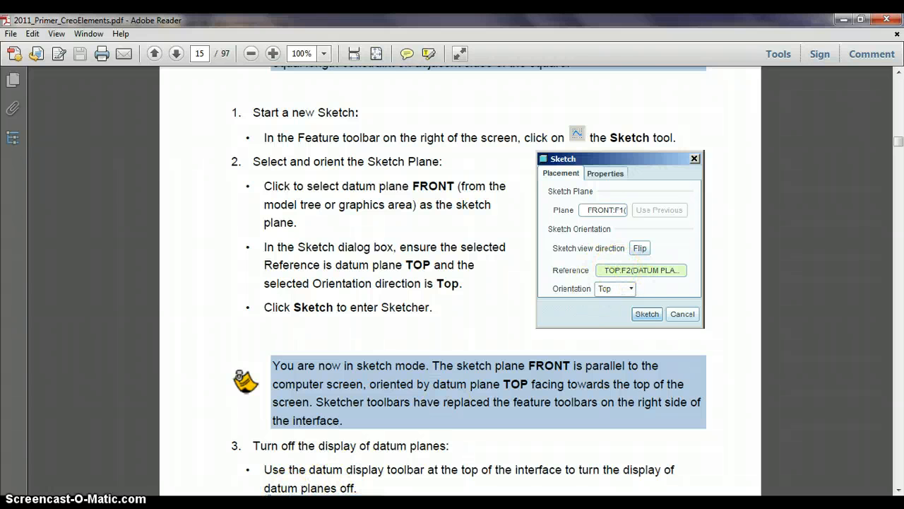
Step: Switch to Creo Elements/Pro and start a sketch on the FRONT plane, with TOP as reference and orientation Top
key("alt+Tab")
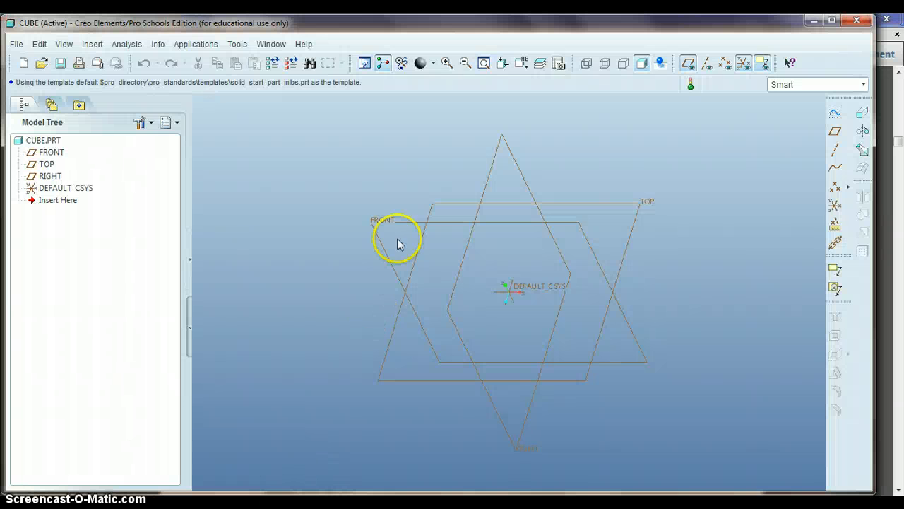
left_click(835, 115)
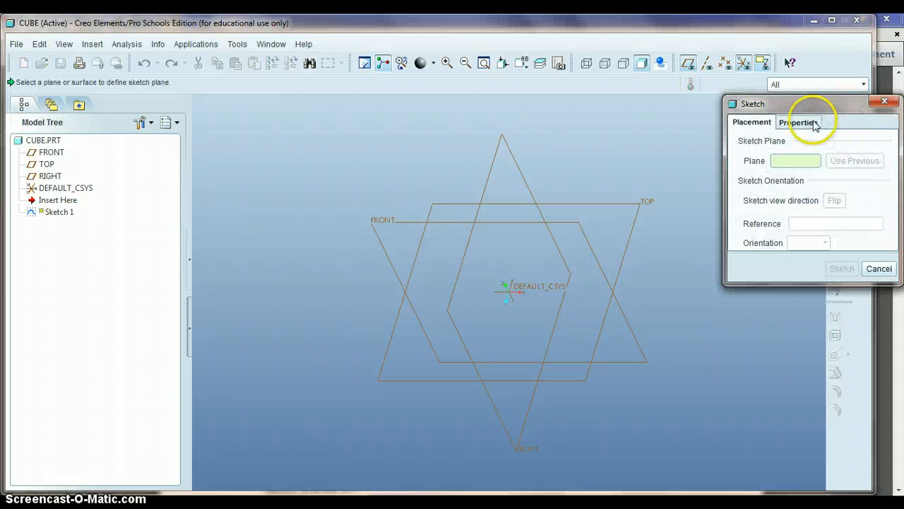
left_click(383, 221)
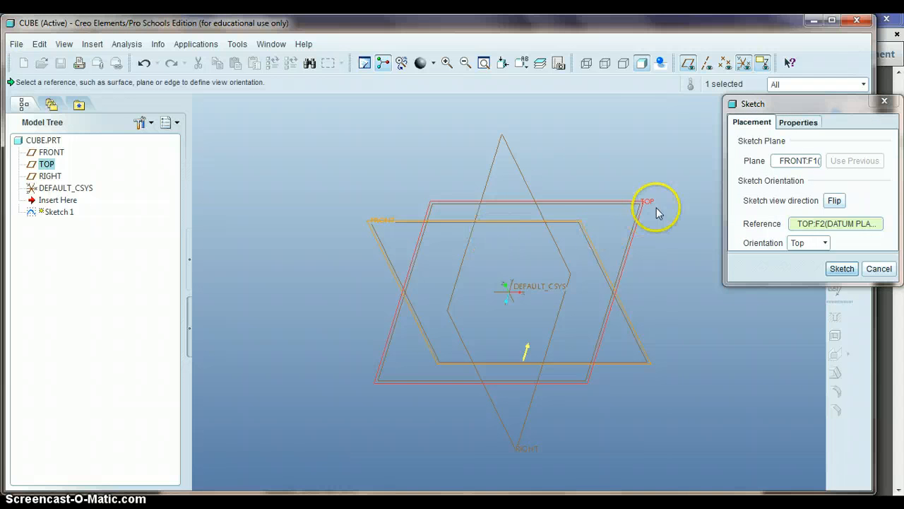
left_click(842, 270)
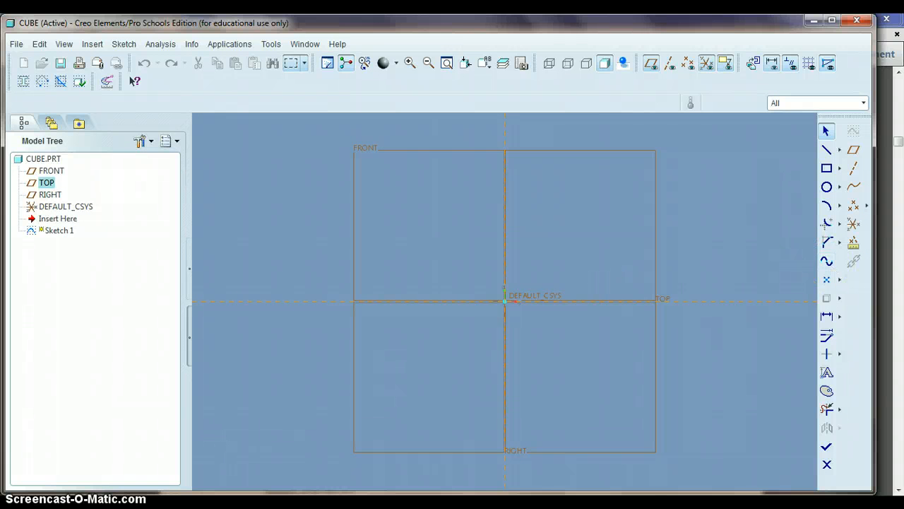
Step: Switch back to the primer and review its instructions for the centerlines, the symmetric rectangle and the equal length constraint
key("alt+Tab")
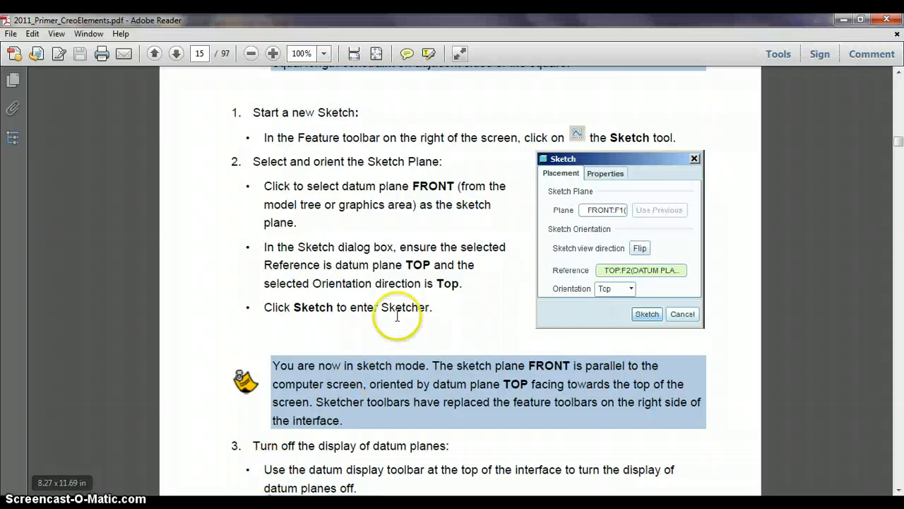
scroll(387, 318, "down", 6)
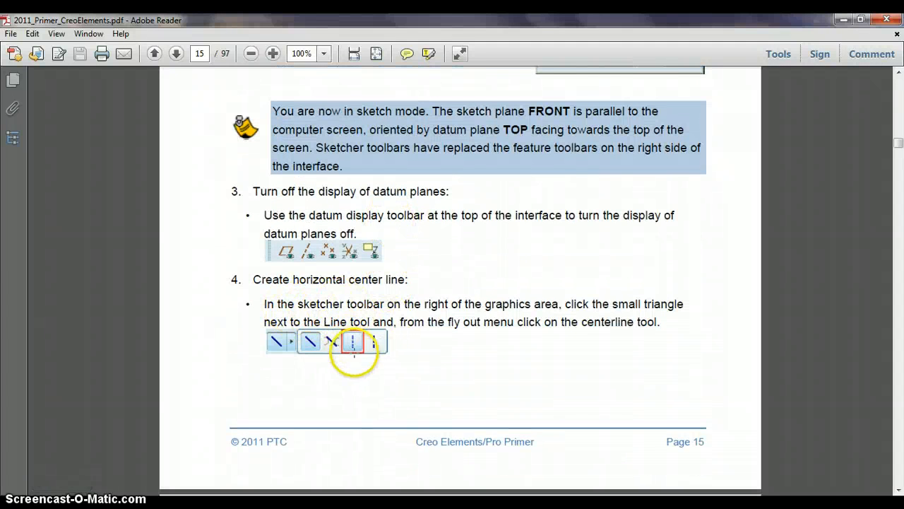
scroll(355, 351, "down", 10)
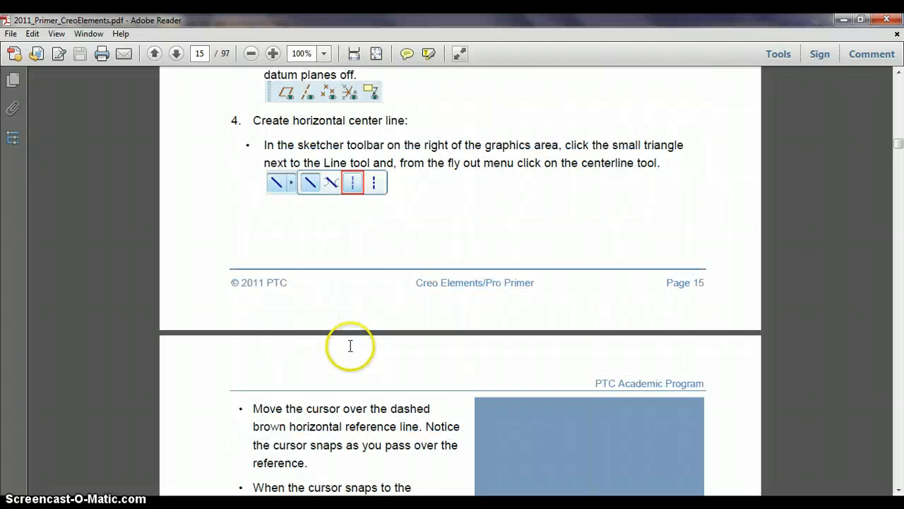
scroll(344, 344, "up", 3)
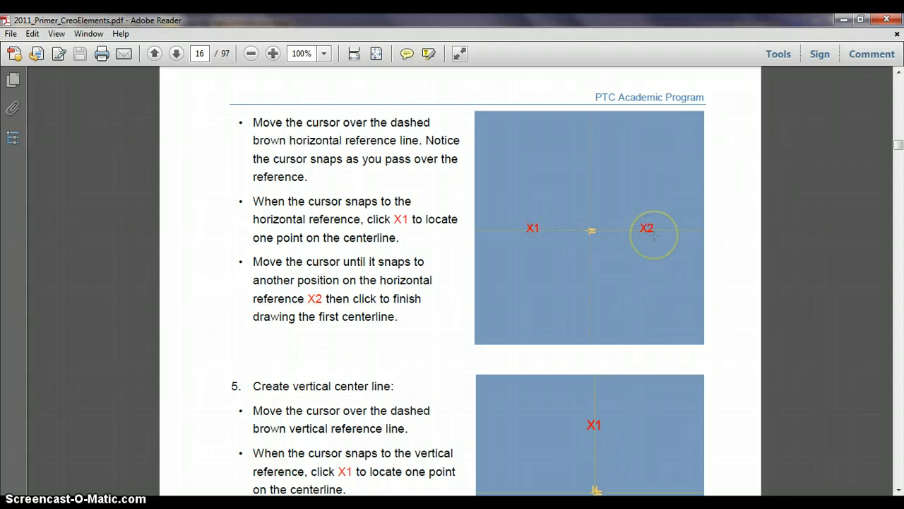
scroll(500, 315, "down", 9)
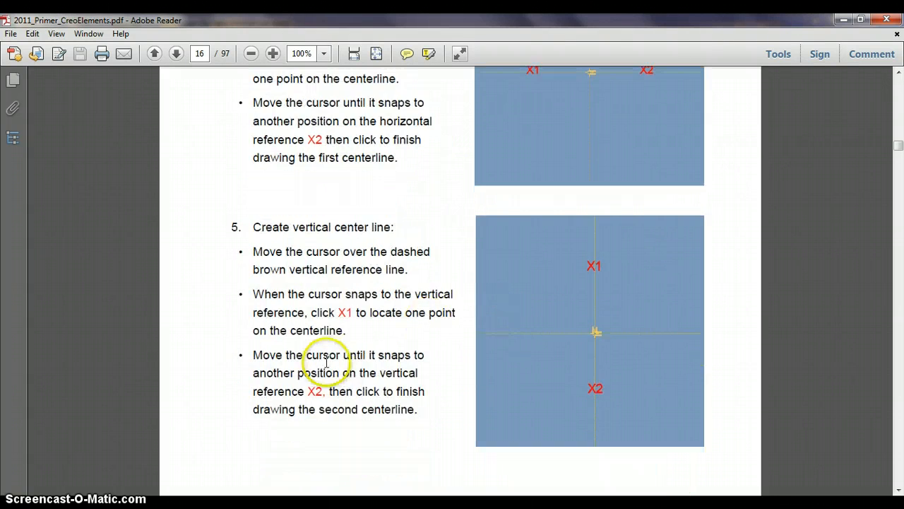
scroll(326, 372, "down", 12)
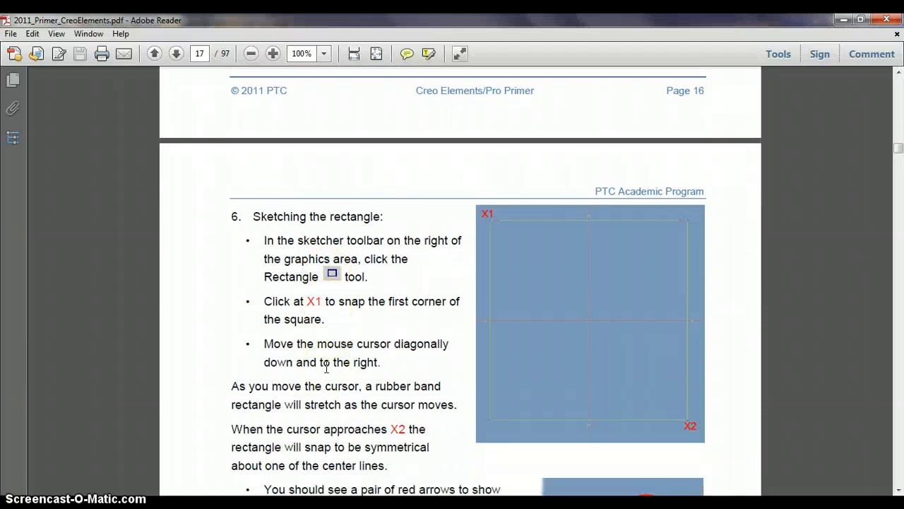
scroll(327, 368, "down", 14)
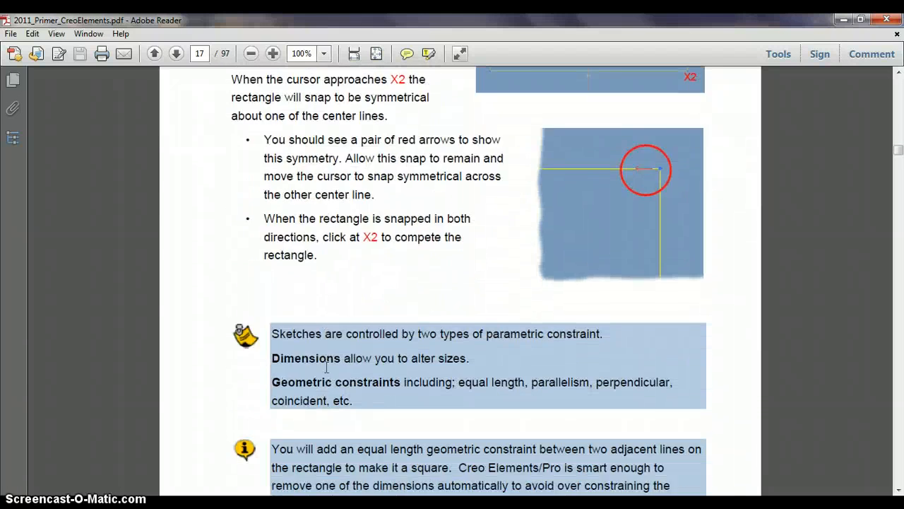
scroll(327, 368, "down", 4)
scroll(326, 373, "down", 8)
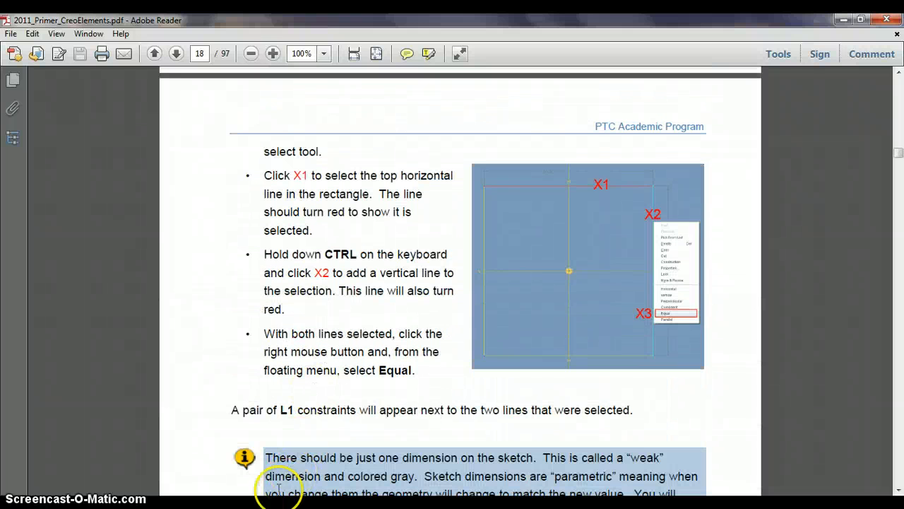
Step: Switch to Creo Elements/Pro and draw a vertical and a horizontal centerline along the sketch's reference lines through the origin
left_click(265, 506)
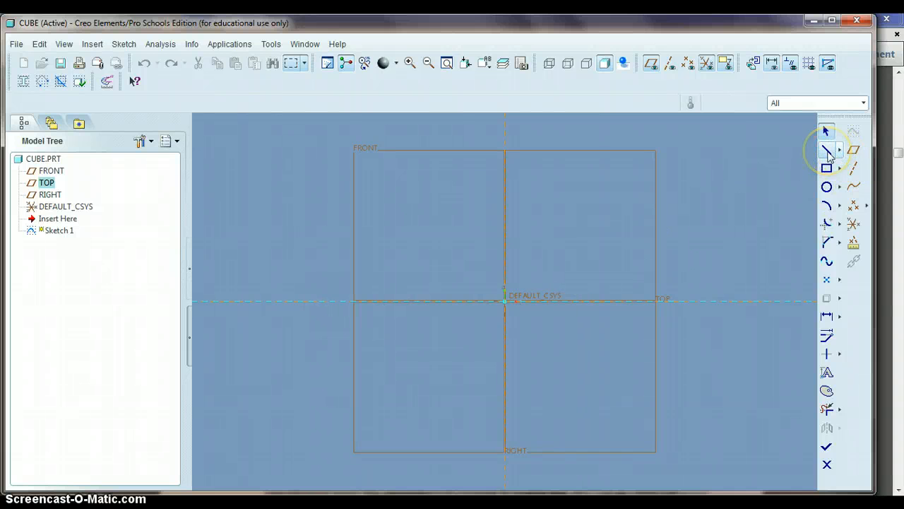
left_click(840, 151)
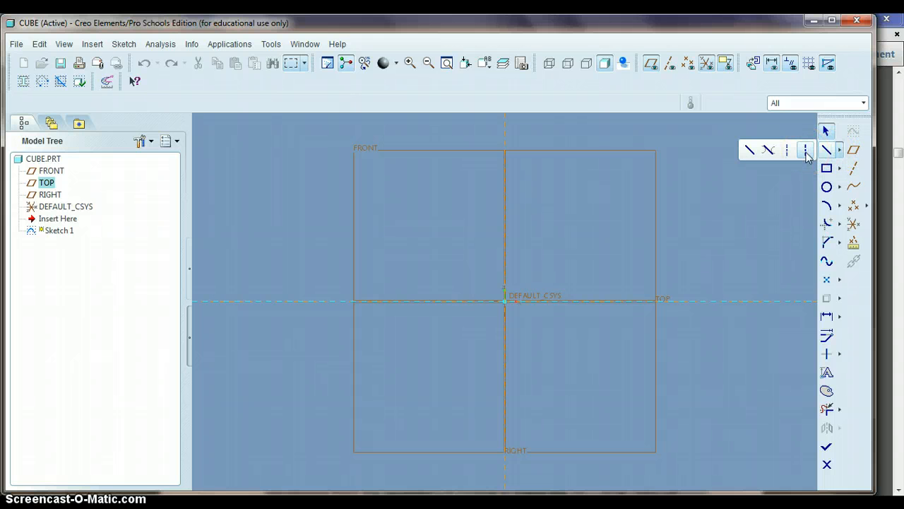
left_click(806, 150)
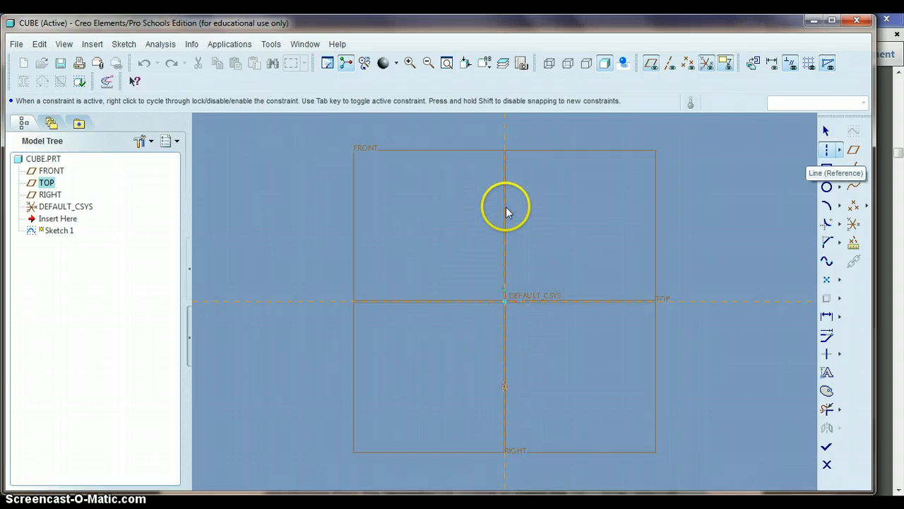
left_click(506, 183)
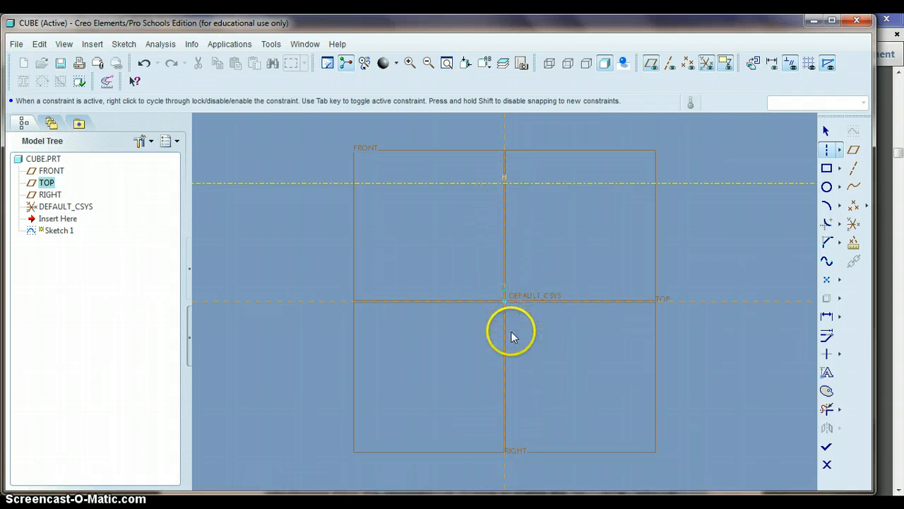
left_click(507, 368)
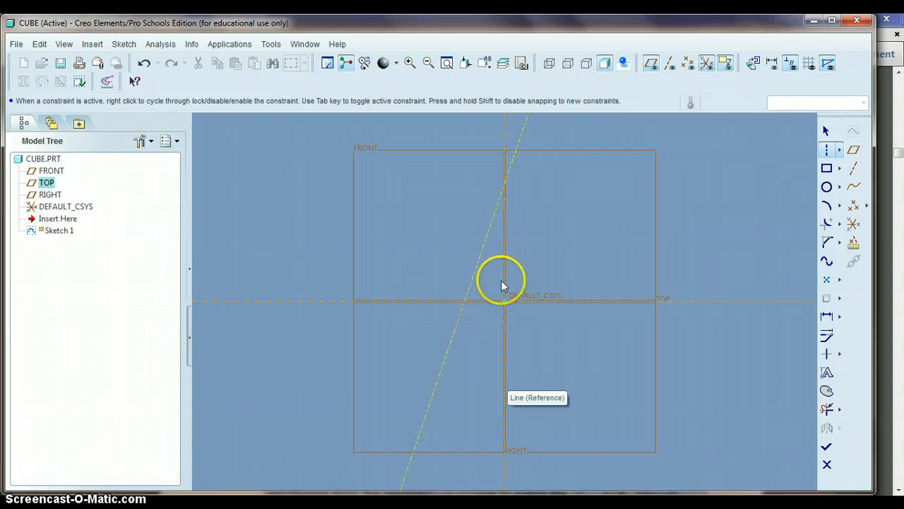
left_click(511, 347)
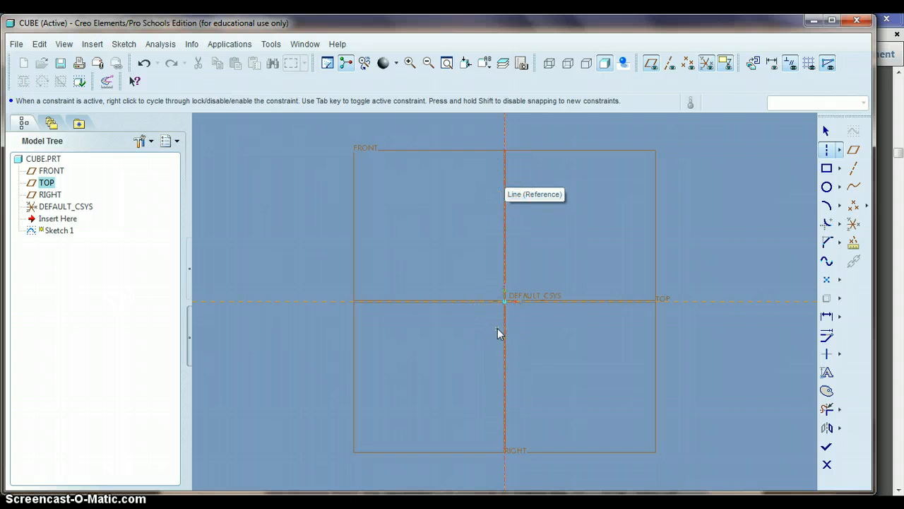
left_click(394, 302)
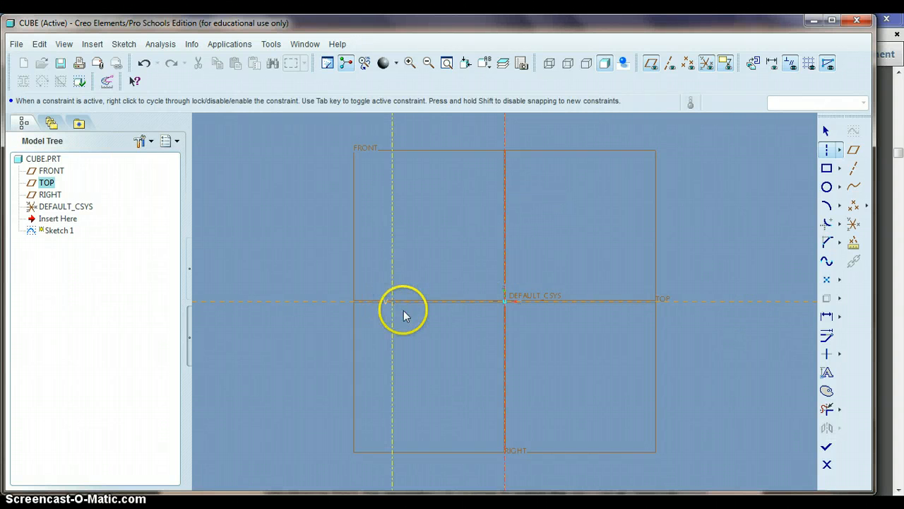
left_click(696, 305)
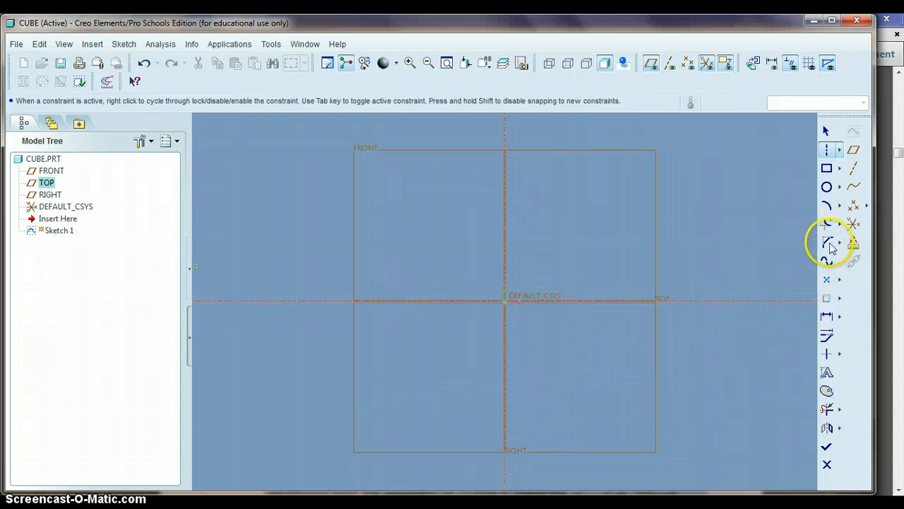
Step: Sketch a rectangle about 175 wide by 187 high, symmetric about both centerlines
left_click(831, 174)
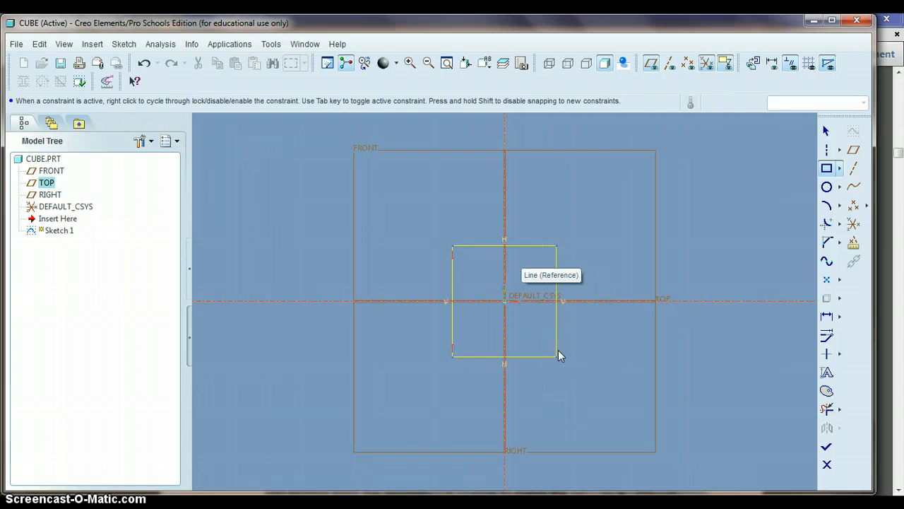
left_click(559, 355)
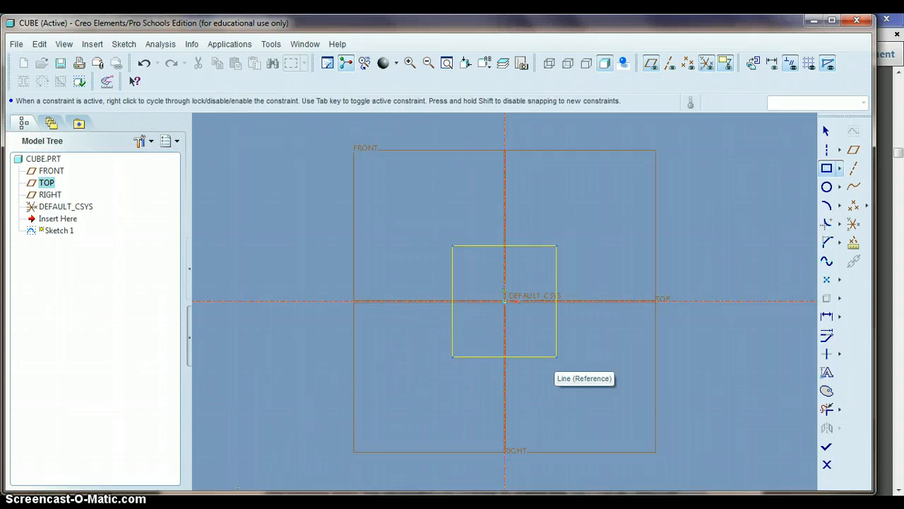
Step: Check the primer's dimension instructions, return to Creo Elements/Pro, and set the rectangle's width and height to 30
left_click(237, 505)
scroll(338, 333, "down", 3)
scroll(337, 330, "down", 3)
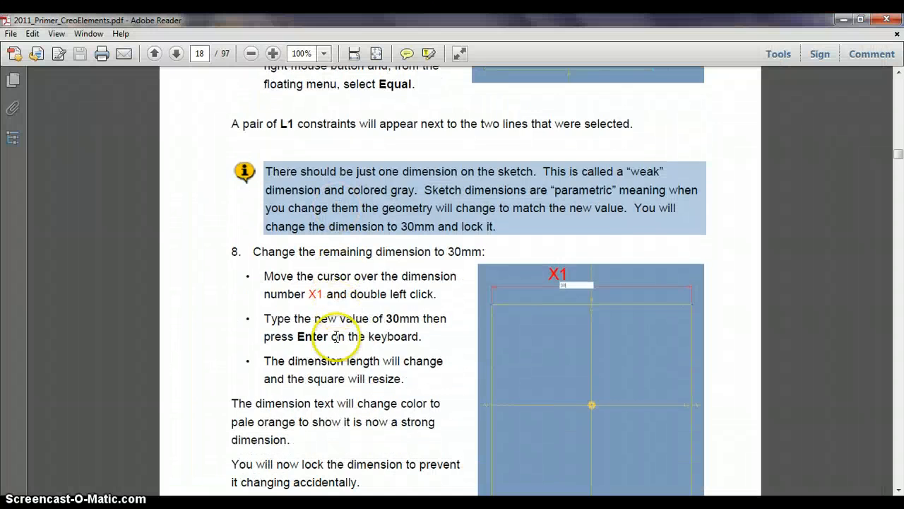
left_click(277, 506)
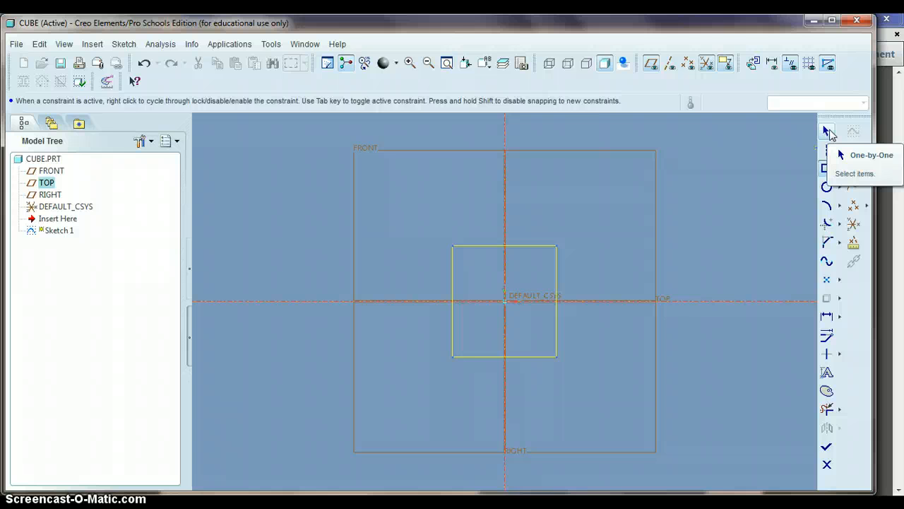
left_click(829, 133)
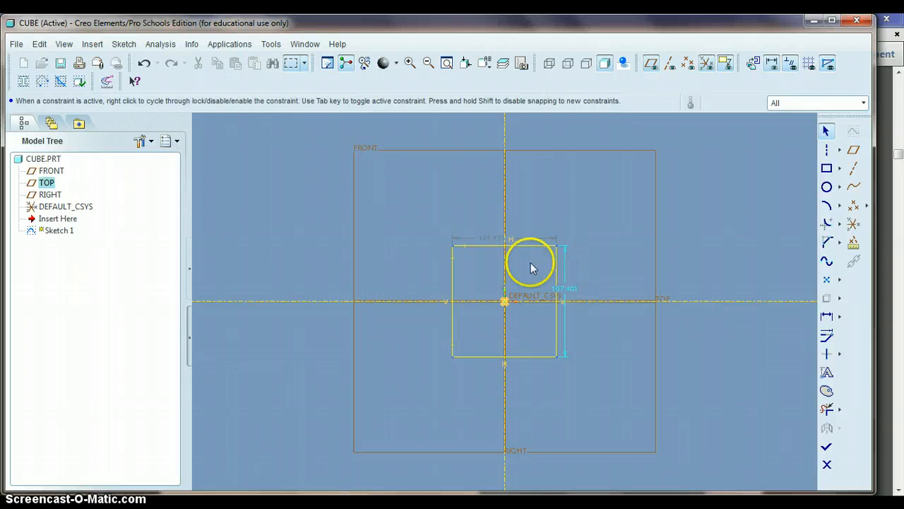
double_click(489, 242)
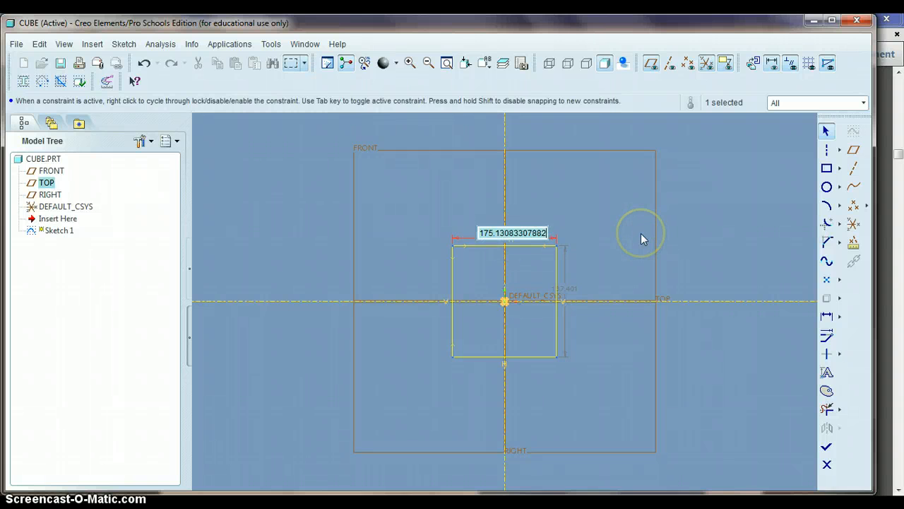
type("30")
key("Return")
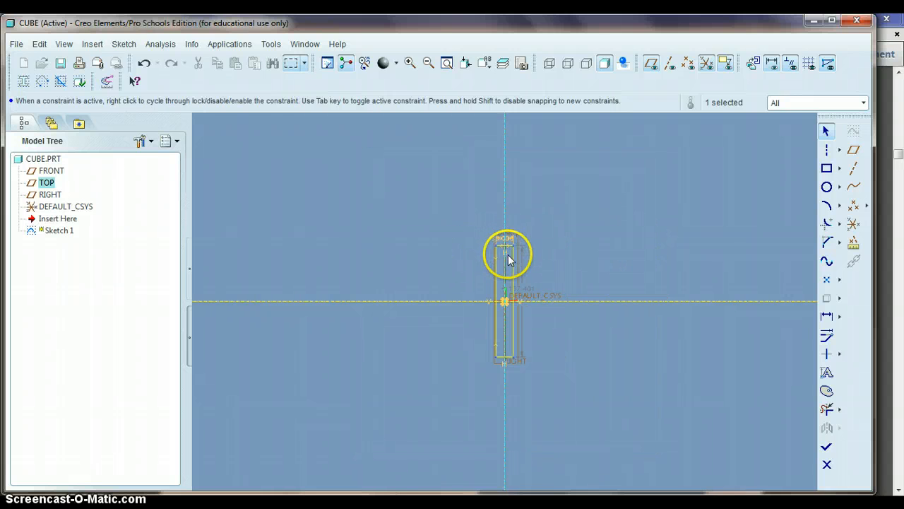
double_click(522, 293)
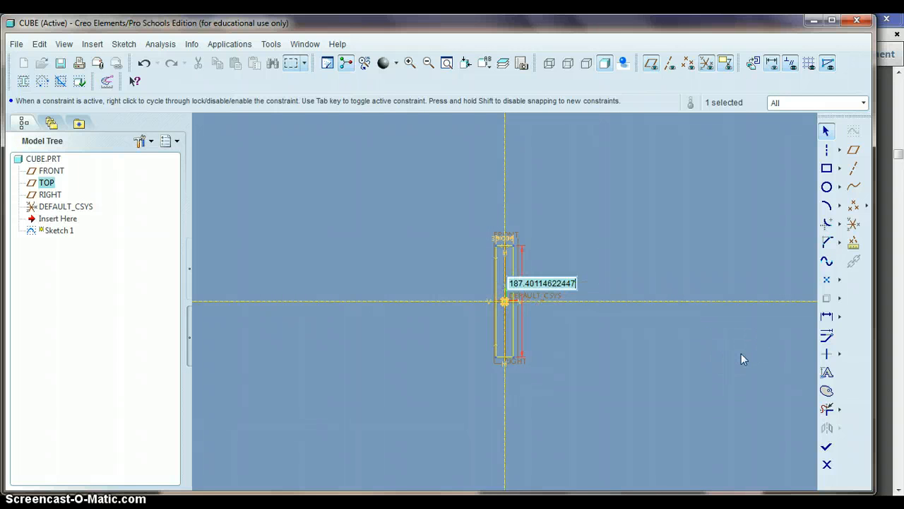
key("Return")
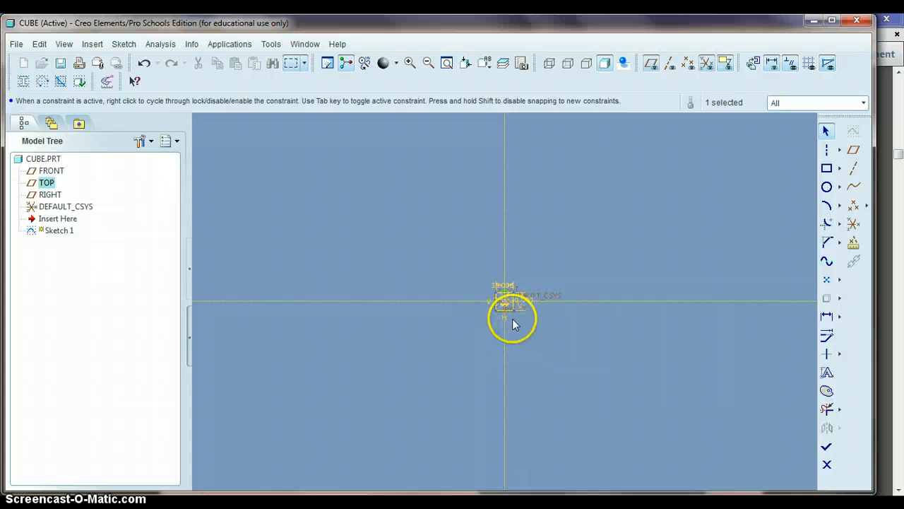
Step: Refit the view so the whole square sketch fills the graphics window
scroll(512, 318, "up", 3)
scroll(511, 317, "down", 8)
scroll(508, 313, "up", 4)
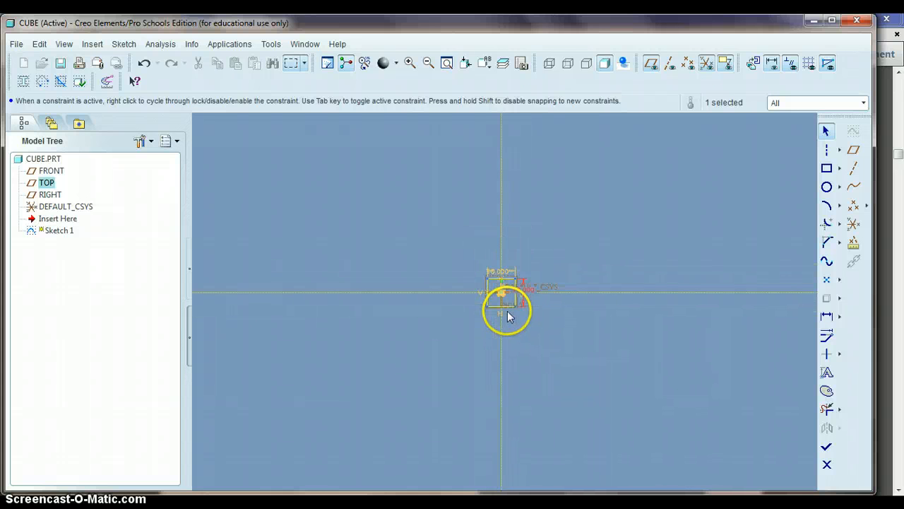
scroll(508, 315, "up", 3)
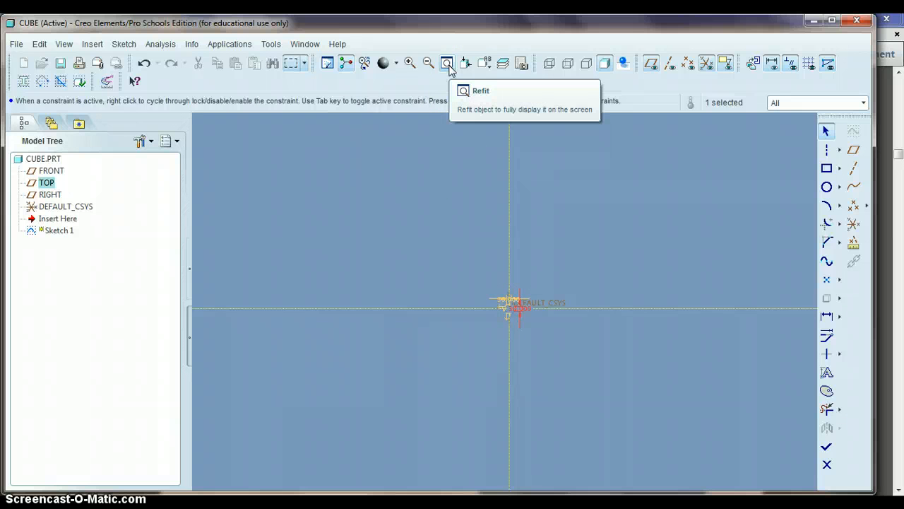
left_click(448, 64)
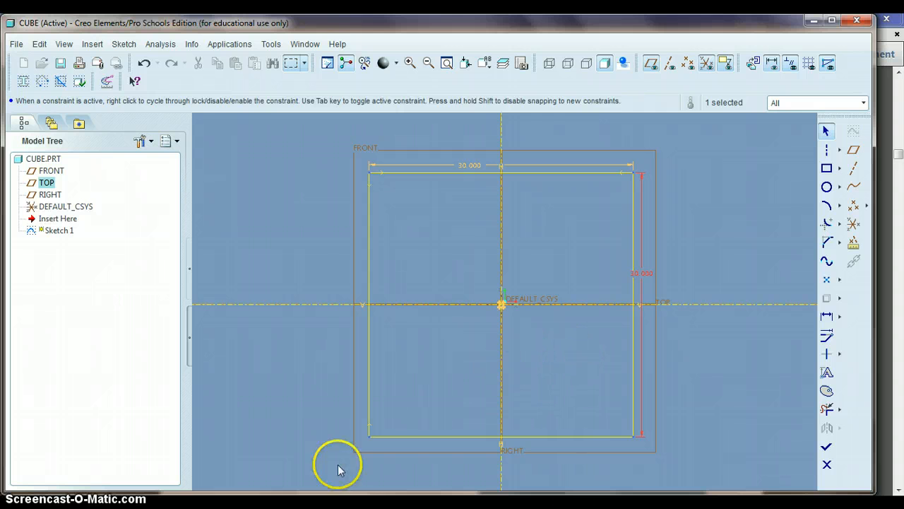
Step: Switch to the primer in Adobe Reader and review its instructions for locking the dimension, exiting the sketch and extruding the cube
left_click(272, 506)
scroll(400, 362, "down", 4)
scroll(400, 362, "down", 6)
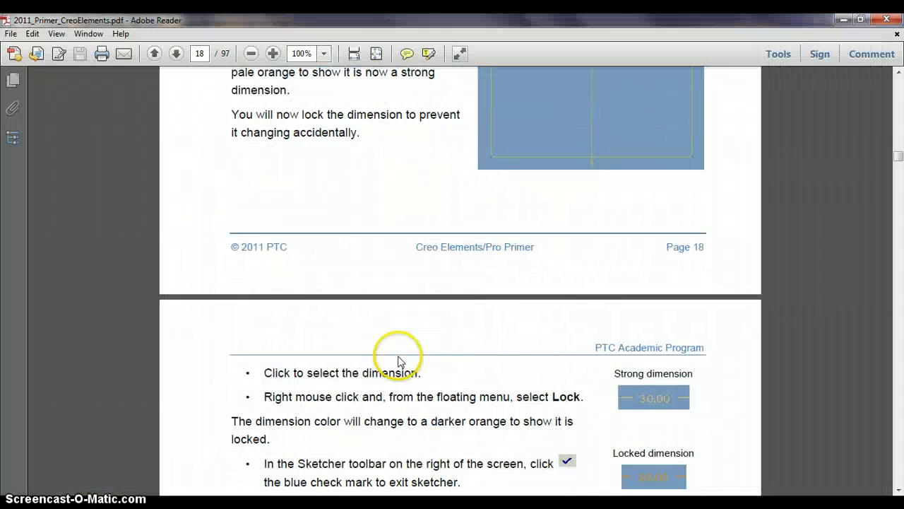
scroll(397, 357, "down", 4)
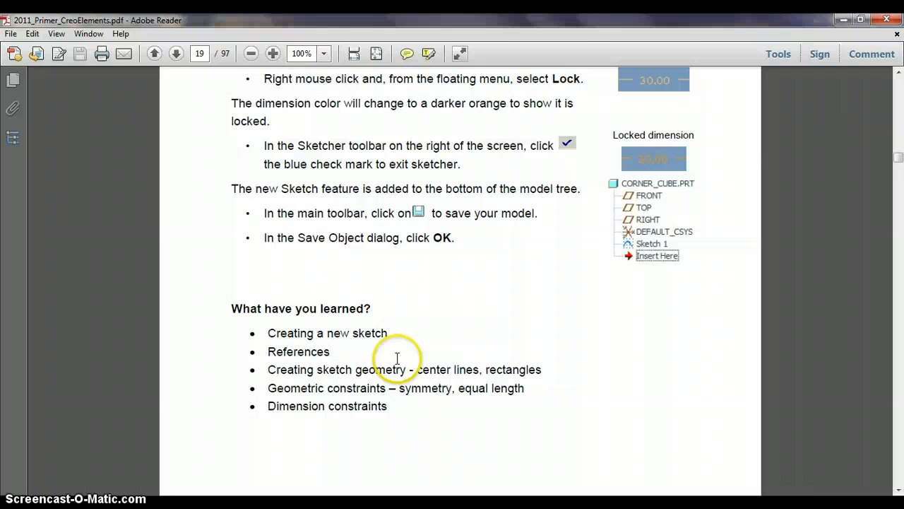
scroll(397, 357, "up", 3)
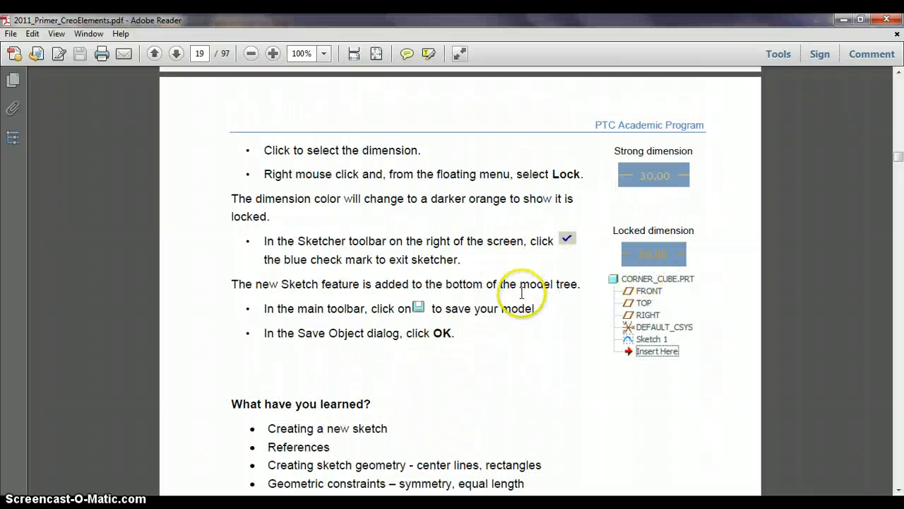
scroll(573, 251, "down", 20)
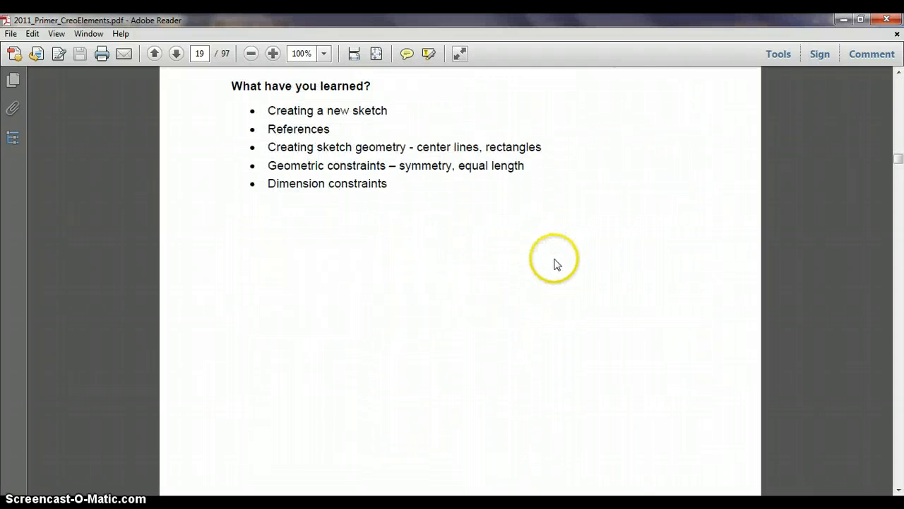
scroll(522, 272, "down", 5)
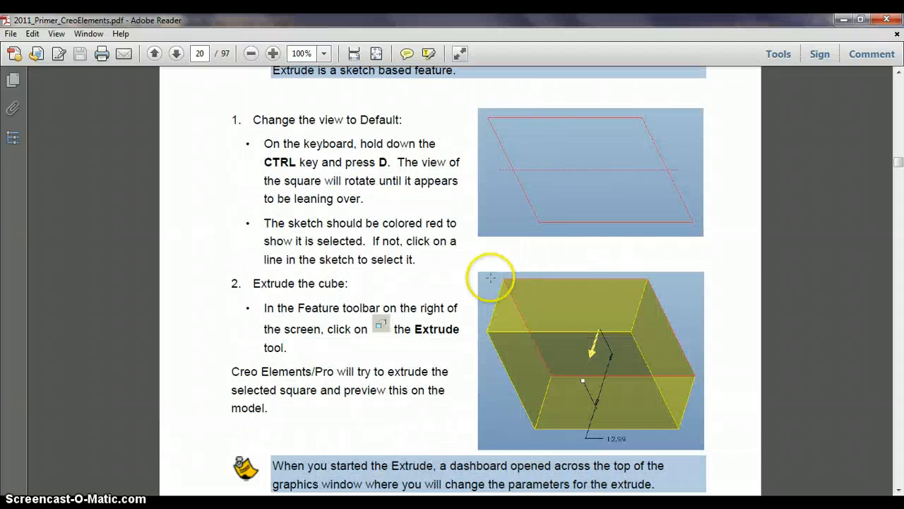
scroll(431, 296, "down", 4)
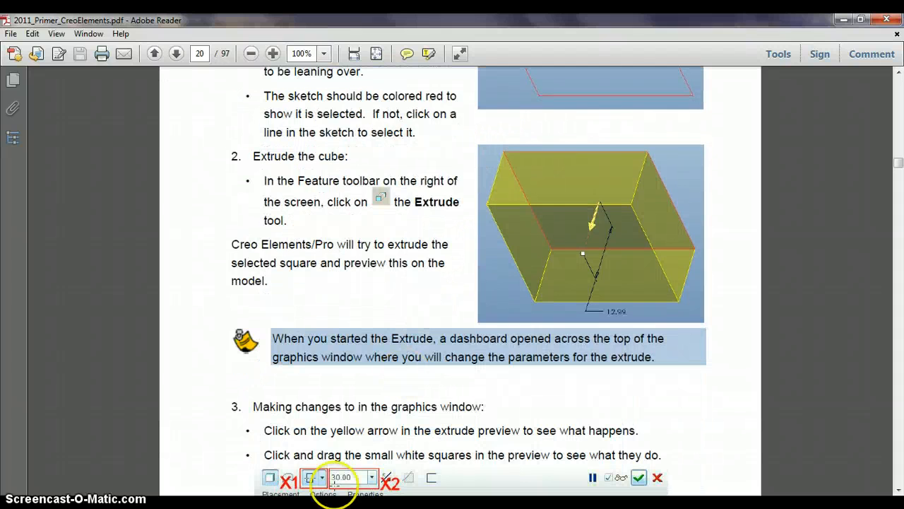
Step: Switch back to Creo Elements/Pro and finish the square sketch
key("alt+Tab")
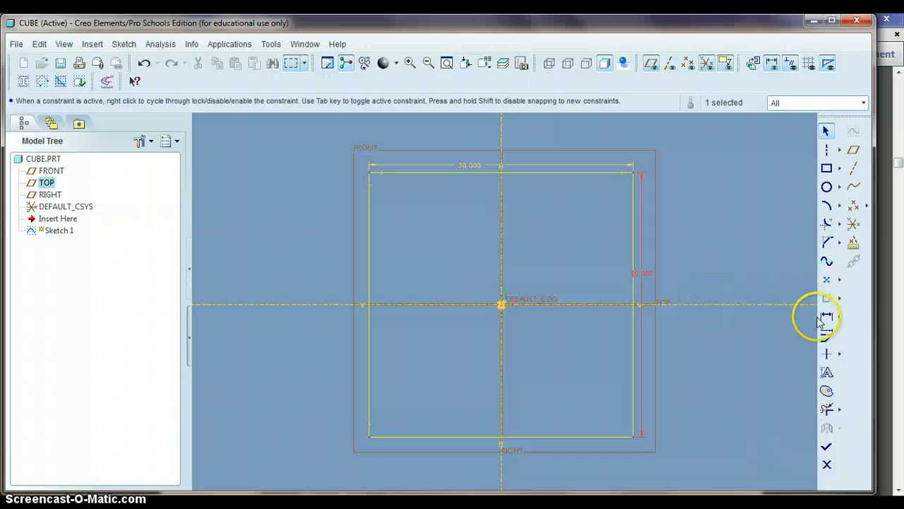
left_click(827, 449)
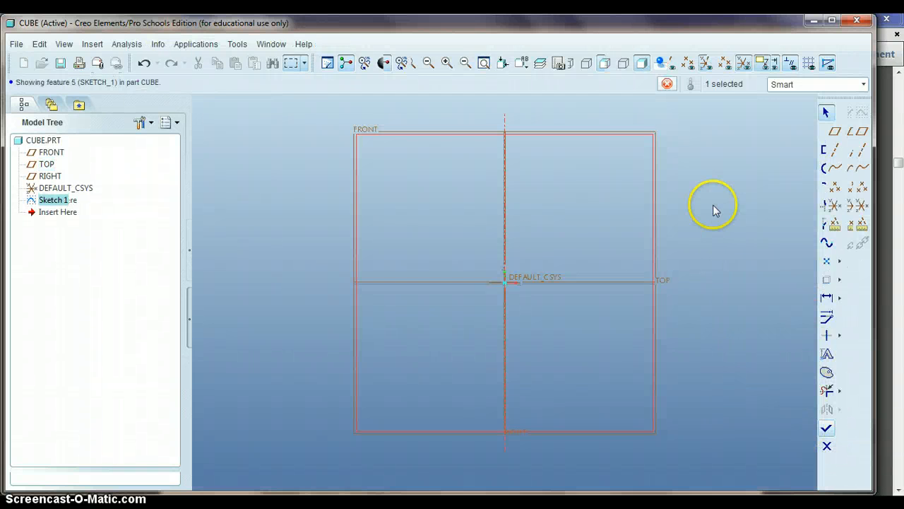
middle_click_drag(711, 179, 653, 204)
mouse_move(655, 206)
middle_mouse_down()
mouse_move(676, 205)
mouse_move(668, 210)
middle_mouse_up()
scroll(667, 205, "up", 3)
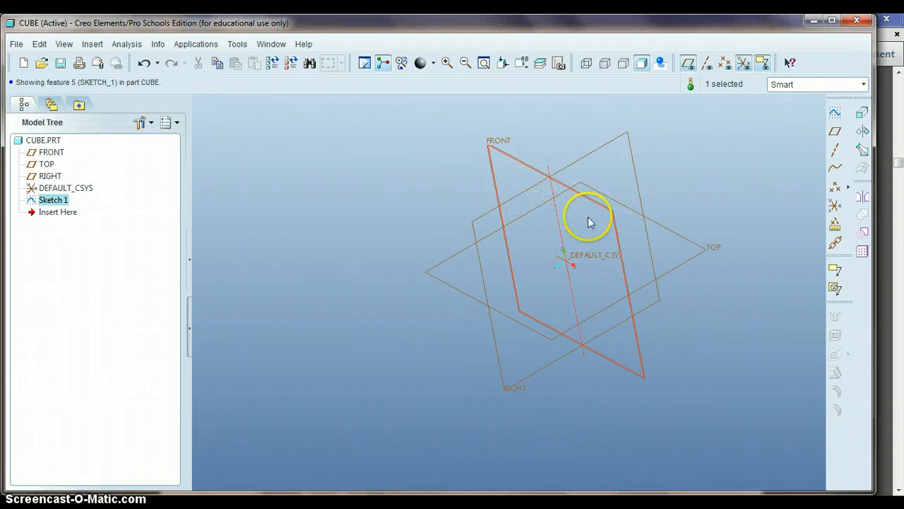
Step: Start a solid Extrude of the square sketch and make its depth symmetric about the sketch plane
left_click(862, 114)
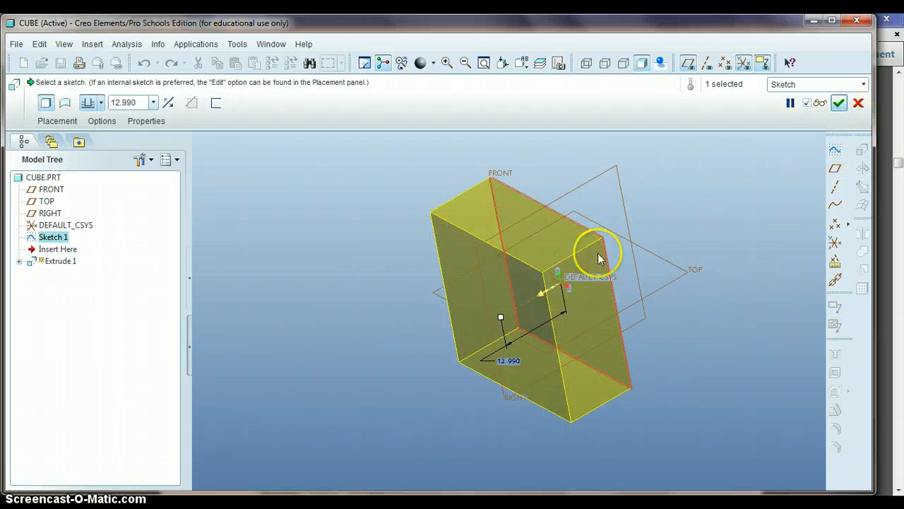
middle_click_drag(586, 259, 522, 258)
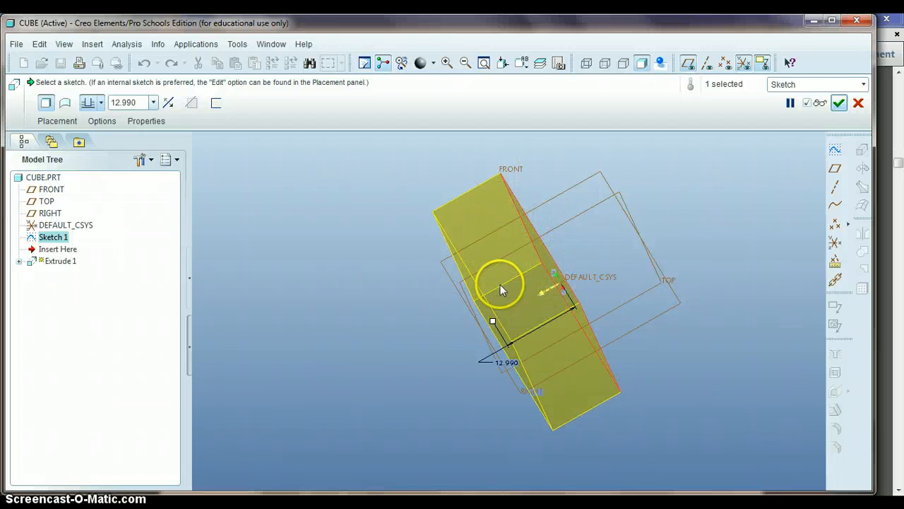
left_click(101, 104)
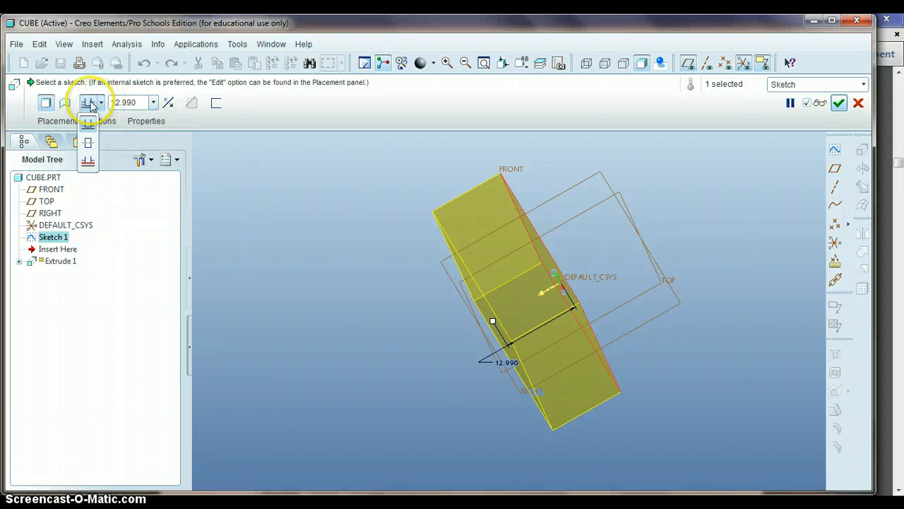
left_click(87, 146)
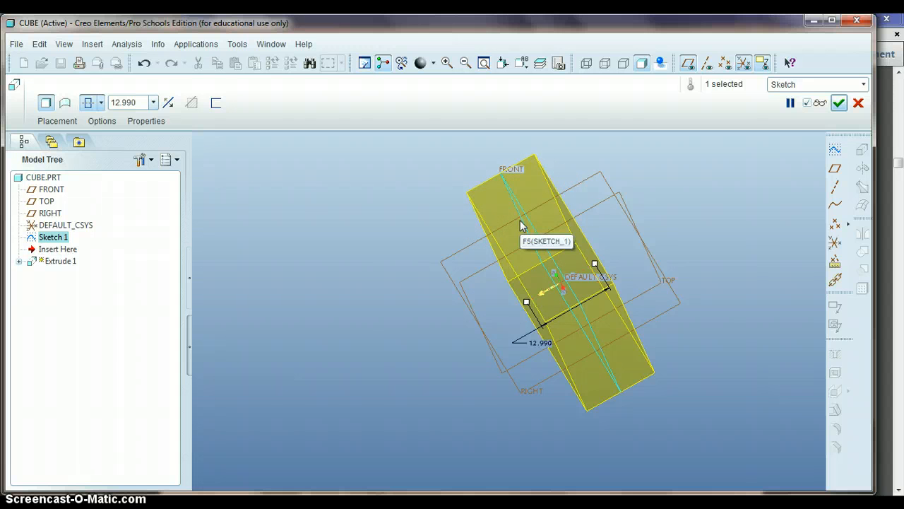
left_click(526, 303)
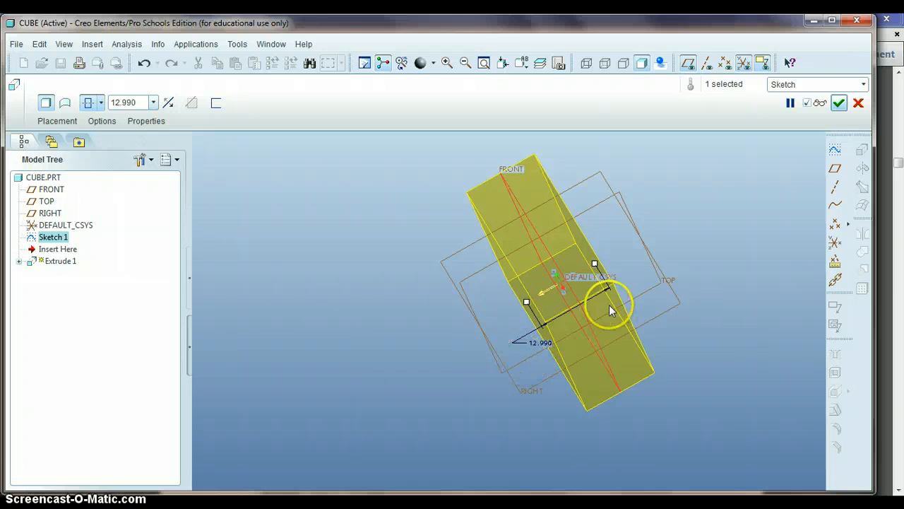
Step: Try a depth of 30 on the extrusion preview's dimension and undo the change
double_click(538, 348)
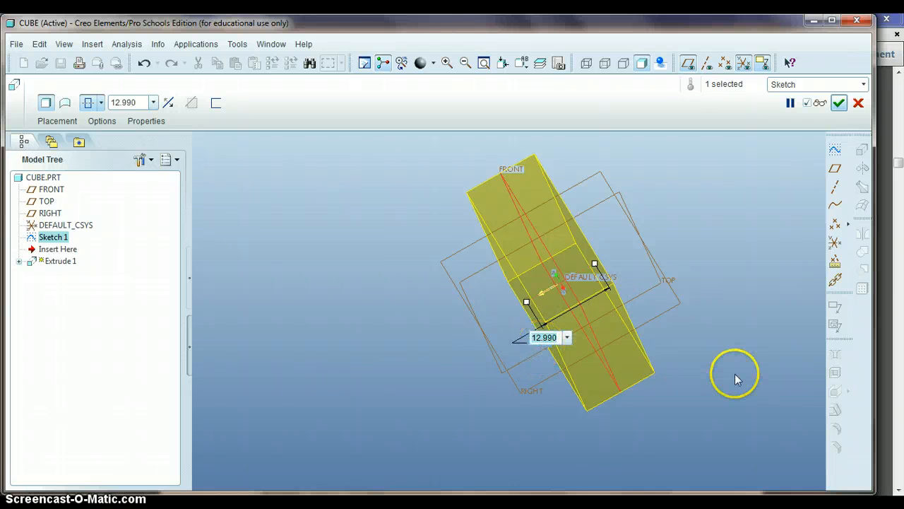
type("30")
key("Return")
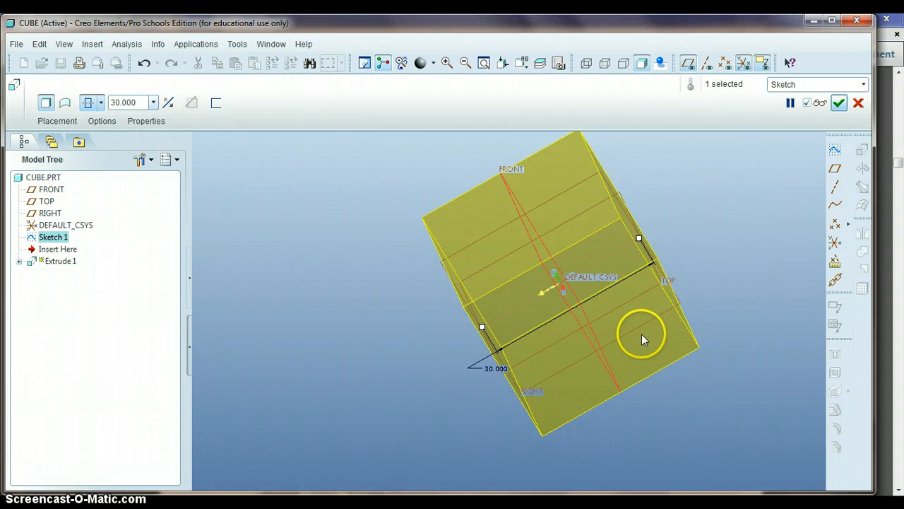
key("ctrl+z")
Step: Set the symmetric extrusion's depth to 30 and complete the cube
double_click(136, 103)
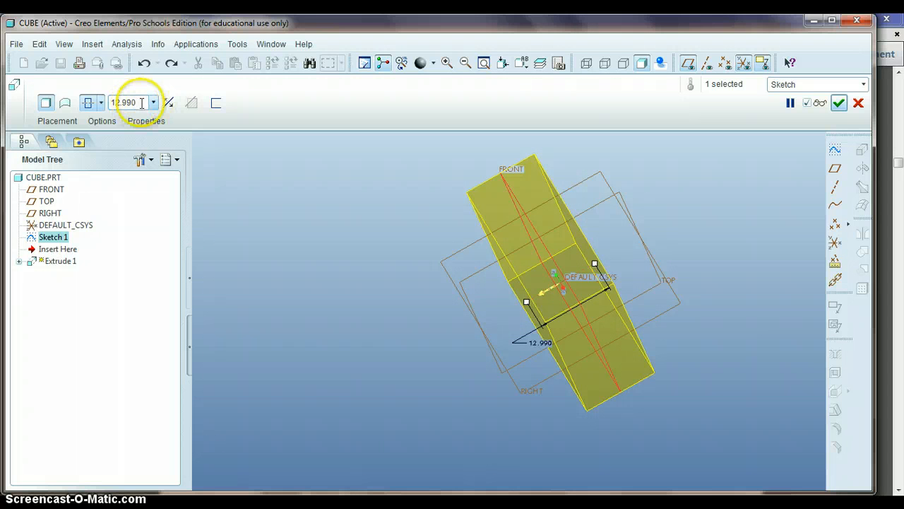
type("30")
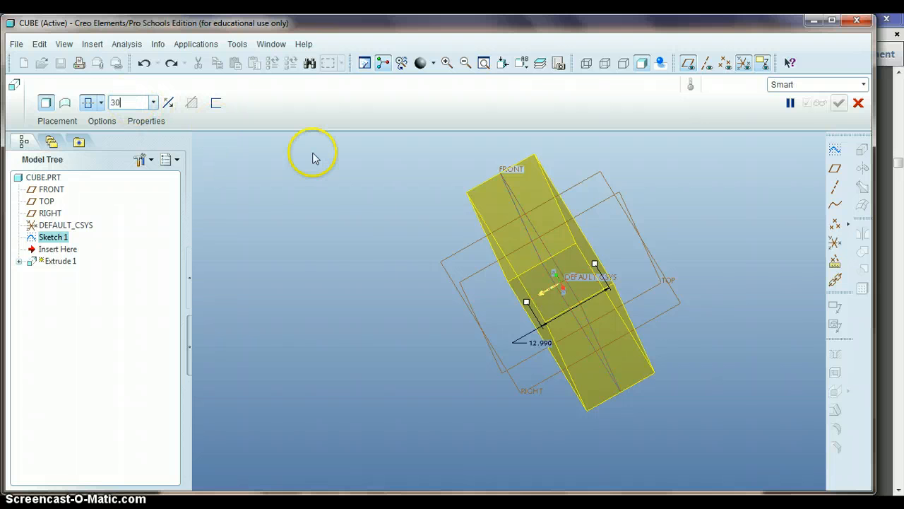
key("Return")
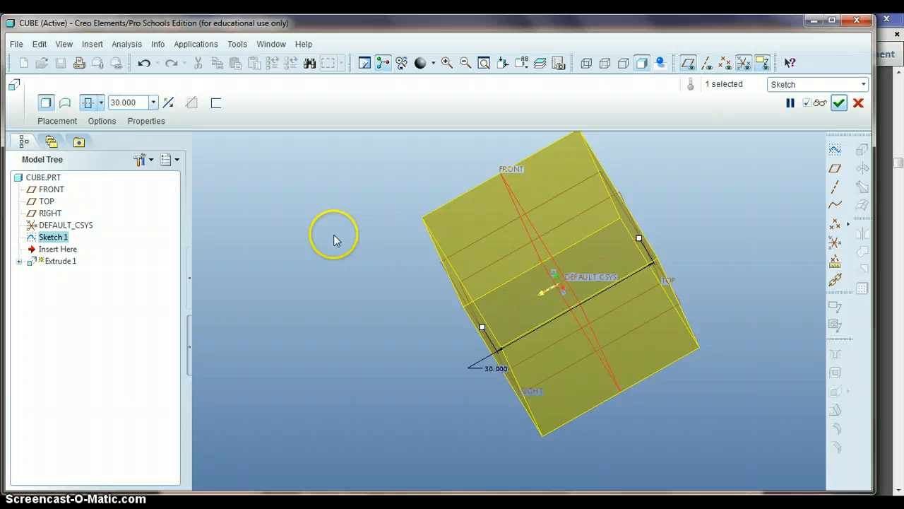
middle_click_drag(351, 248, 404, 227)
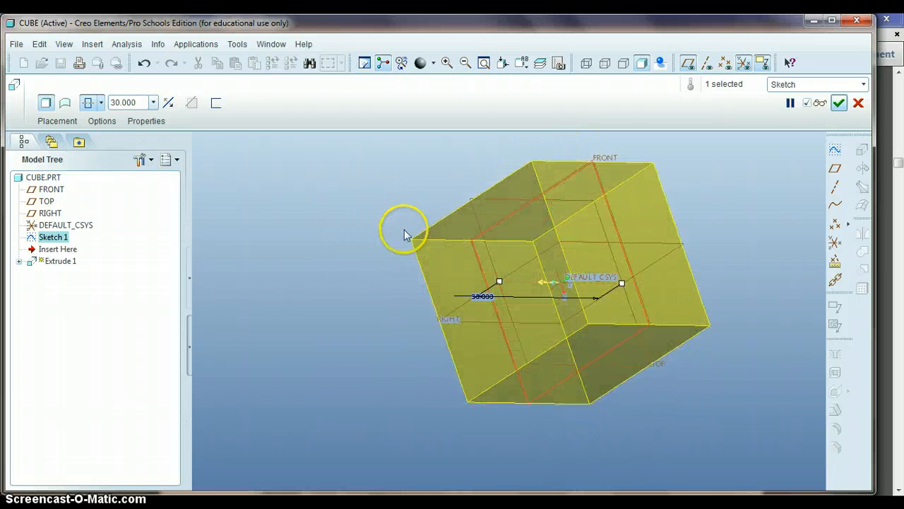
left_click(839, 102)
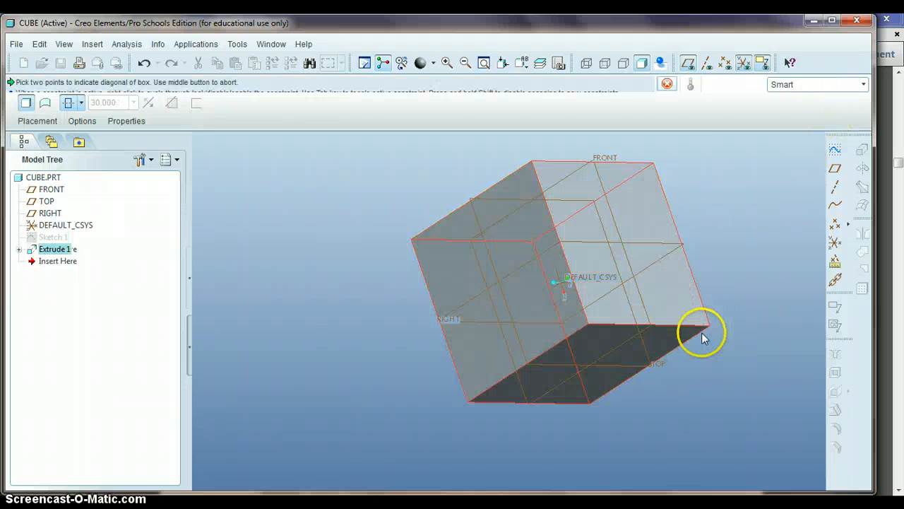
left_click(738, 268)
middle_click_drag(739, 264, 754, 302)
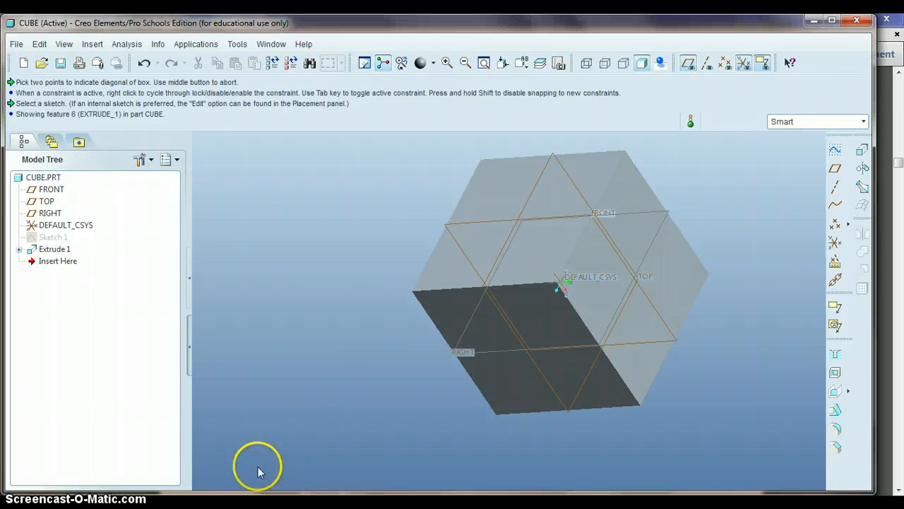